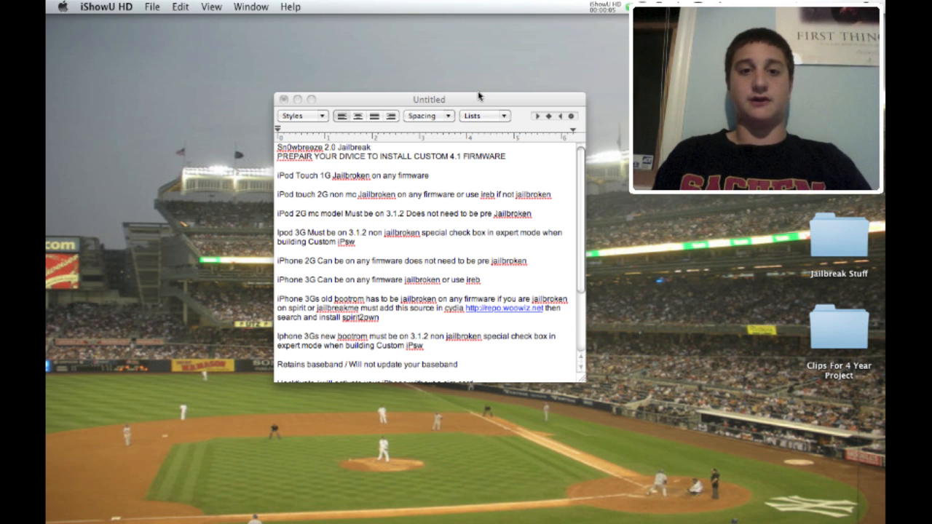
# Step: Bring the TextEdit Sn0wbreeze 2.0 jailbreak notes document to the front
pyautogui.click(404, 100)
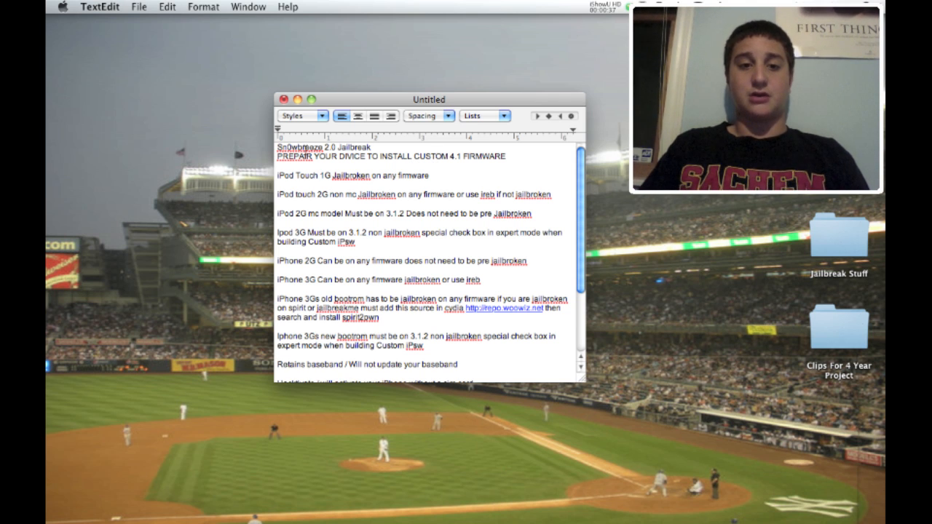
pyautogui.moveTo(277, 147); pyautogui.dragTo(323, 147)
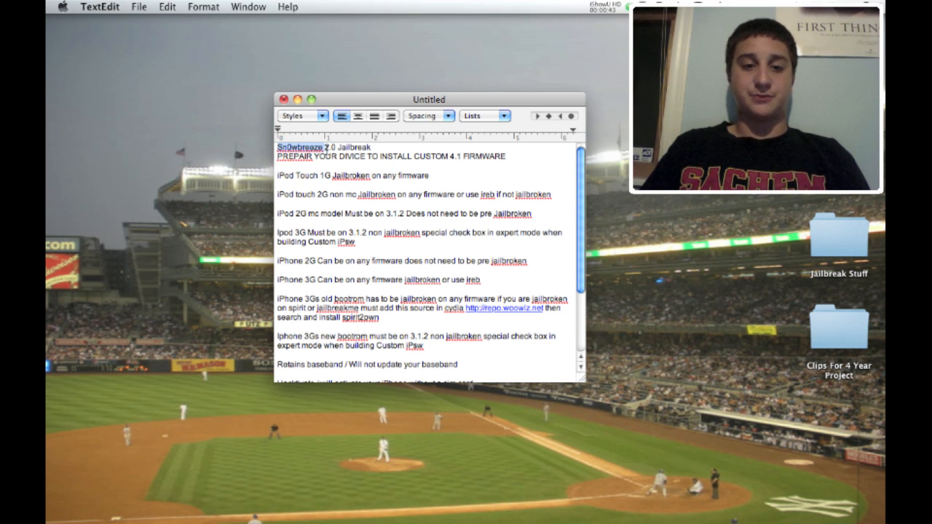
pyautogui.click(326, 147)
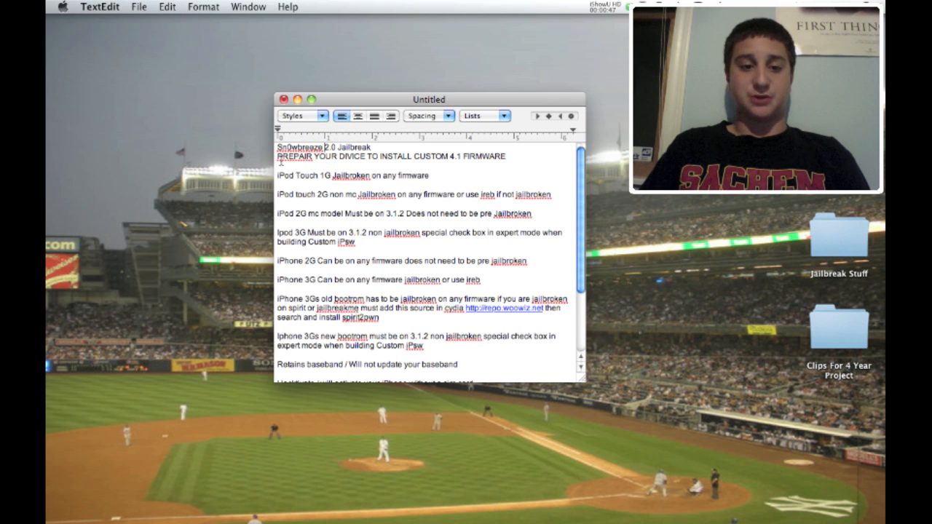
pyautogui.moveTo(278, 173); pyautogui.dragTo(372, 264)
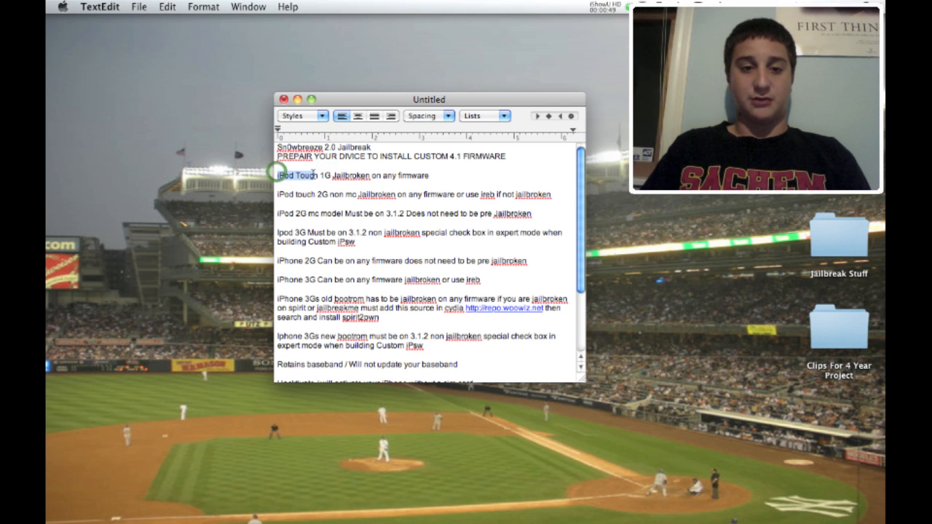
pyautogui.click(286, 178)
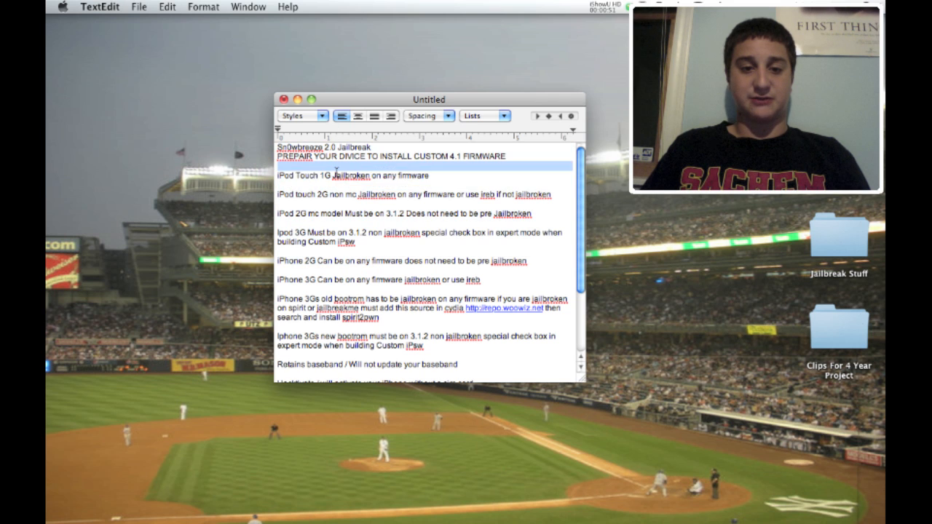
pyautogui.moveTo(278, 175); pyautogui.dragTo(286, 178)
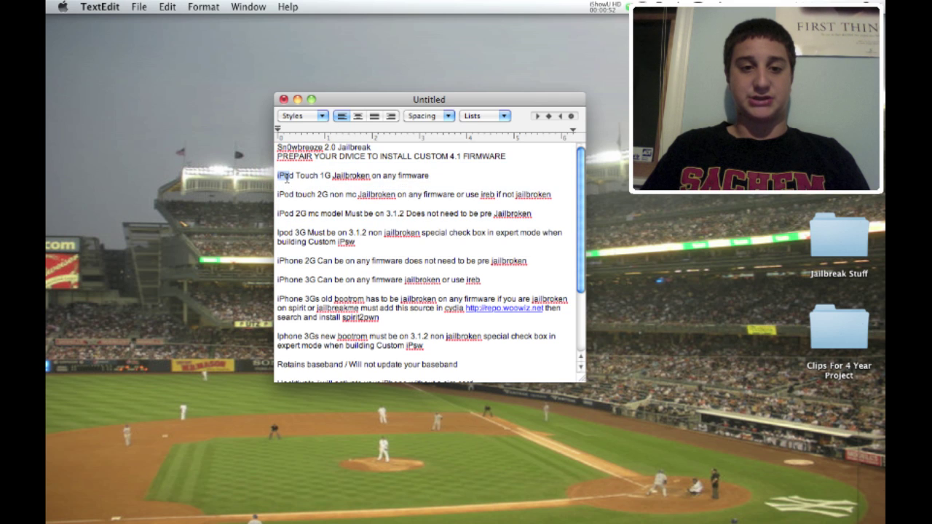
pyautogui.click(278, 176)
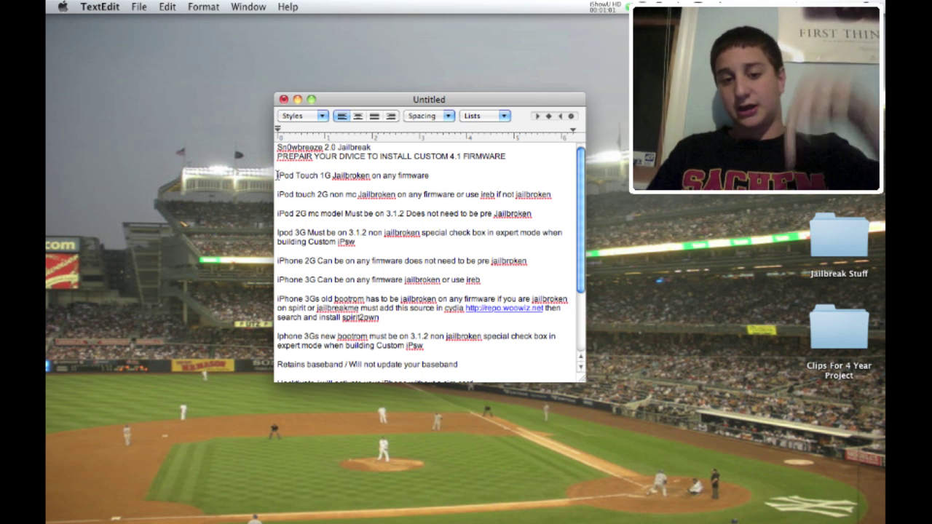
pyautogui.click(277, 175)
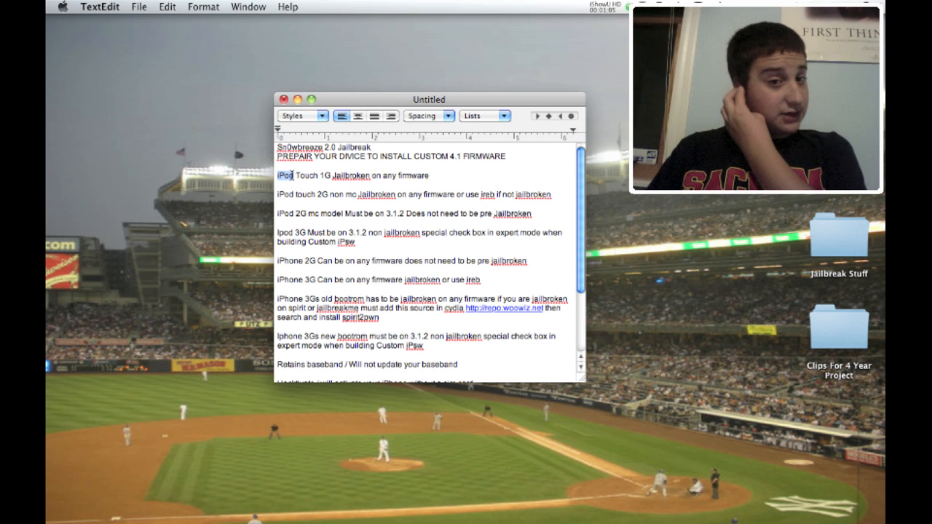
pyautogui.click(277, 175)
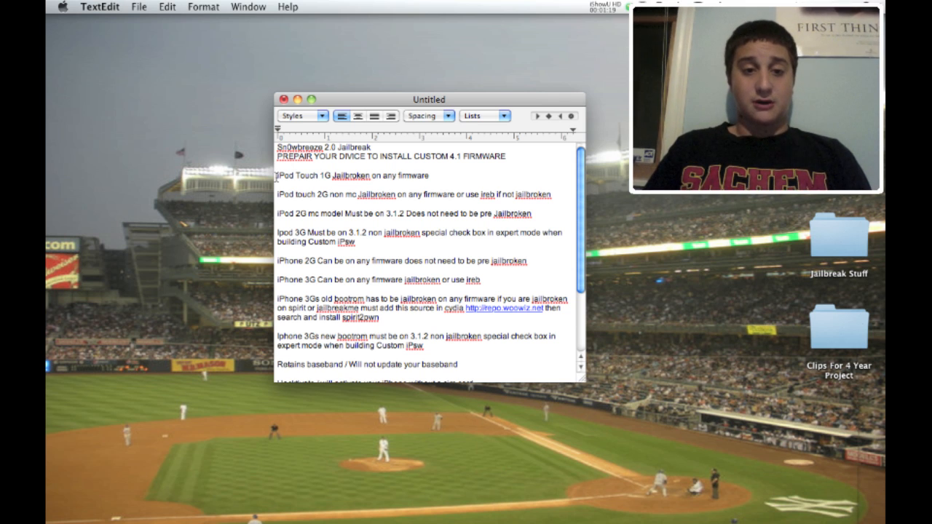
pyautogui.moveTo(277, 175); pyautogui.dragTo(364, 175)
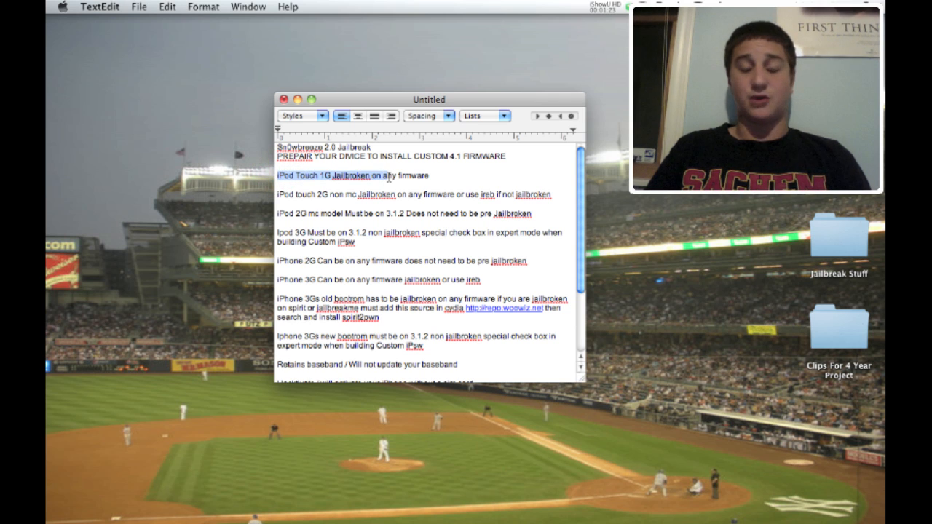
pyautogui.click(389, 175)
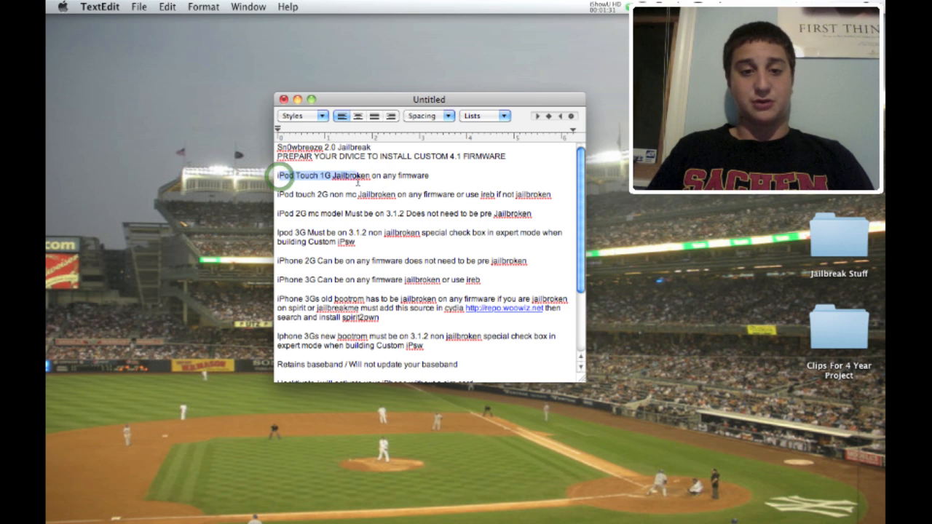
pyautogui.moveTo(277, 175); pyautogui.dragTo(393, 175)
pyautogui.click(393, 175)
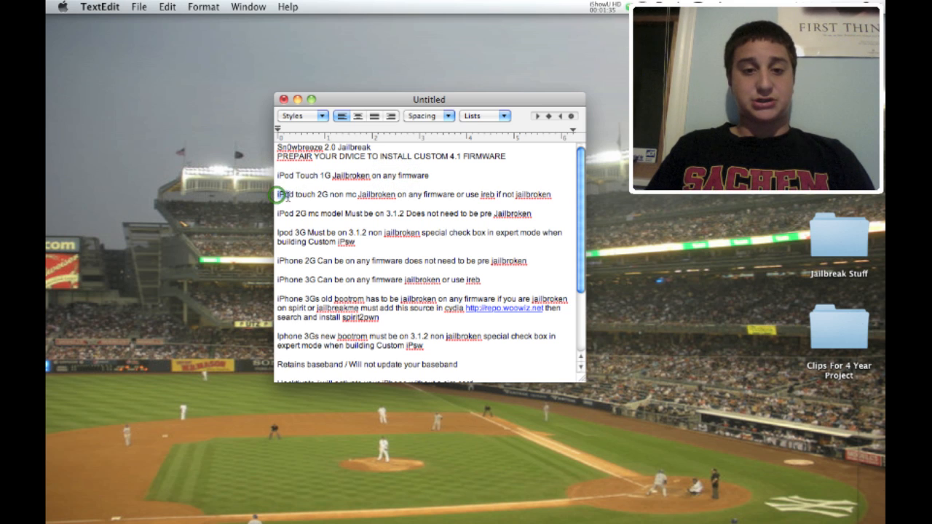
pyautogui.moveTo(277, 194); pyautogui.dragTo(455, 195)
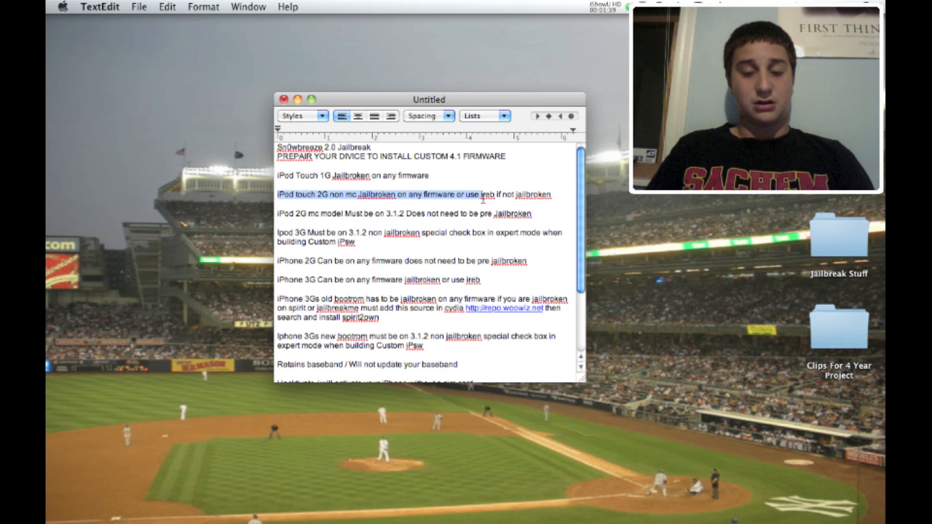
pyautogui.moveTo(482, 196)
pyautogui.mouseDown()
pyautogui.moveTo(549, 198)
pyautogui.moveTo(348, 197)
pyautogui.mouseUp()
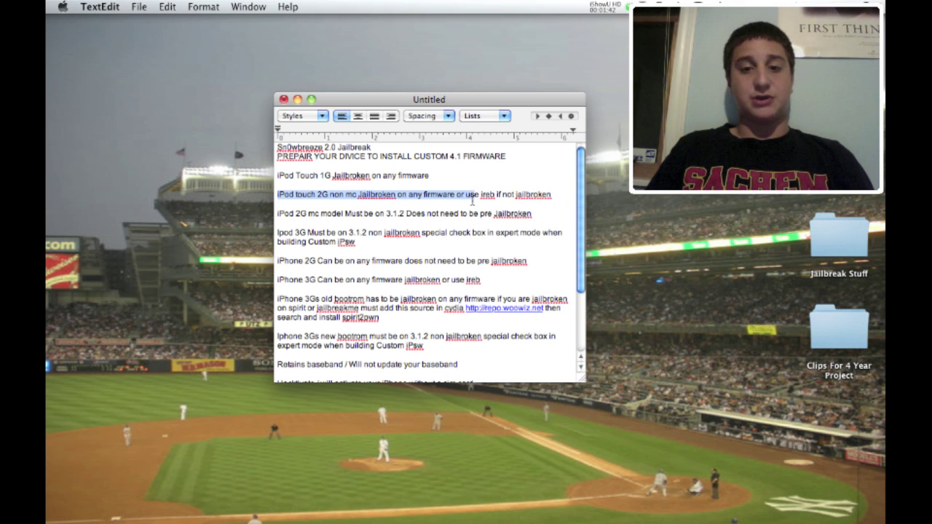
pyautogui.click(347, 194)
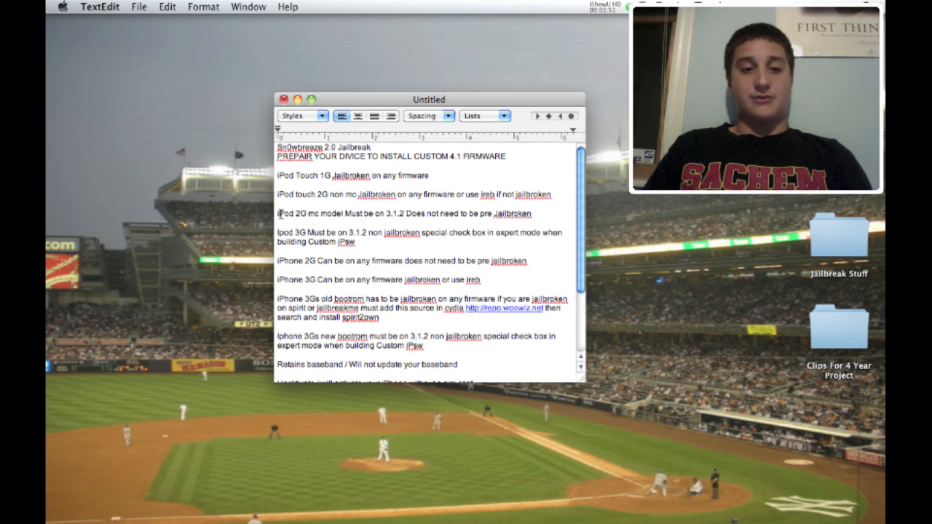
pyautogui.moveTo(279, 214); pyautogui.dragTo(404, 211)
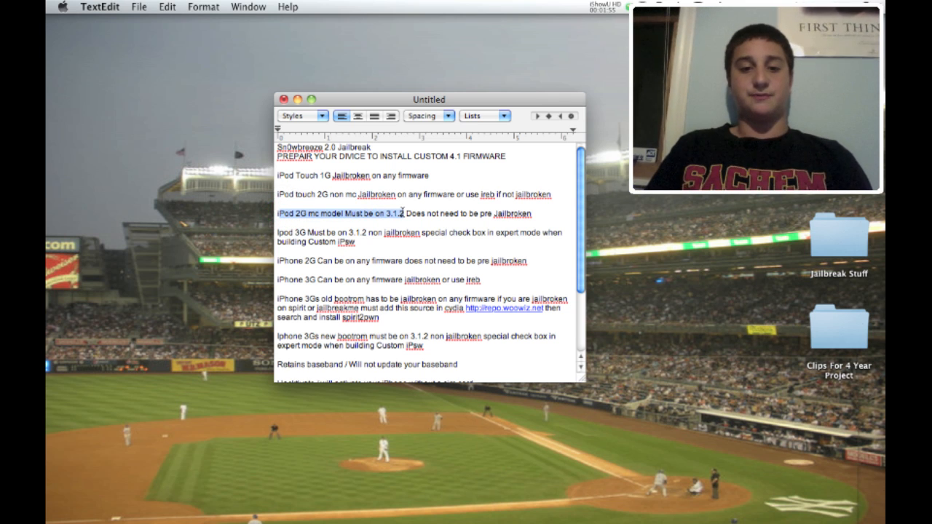
pyautogui.moveTo(406, 214); pyautogui.dragTo(524, 211)
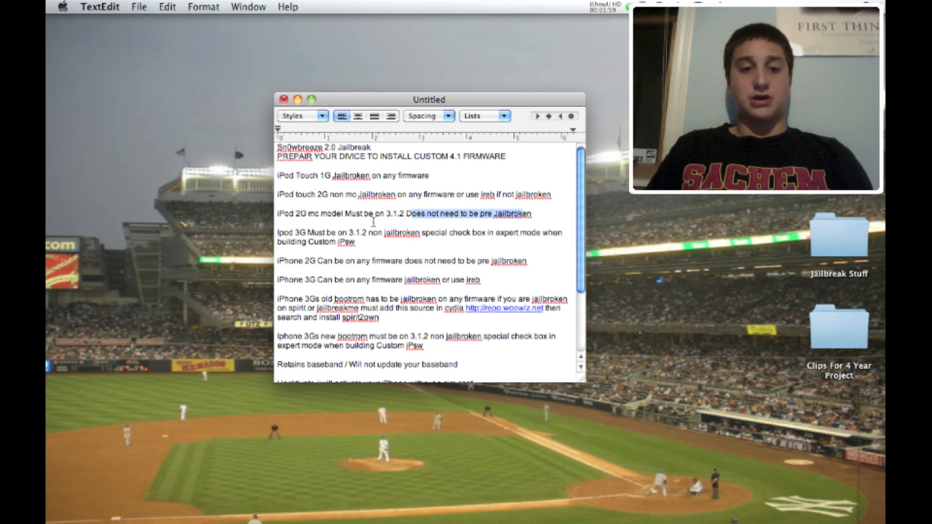
pyautogui.click(373, 223)
pyautogui.scroll(-2, 371, 218)
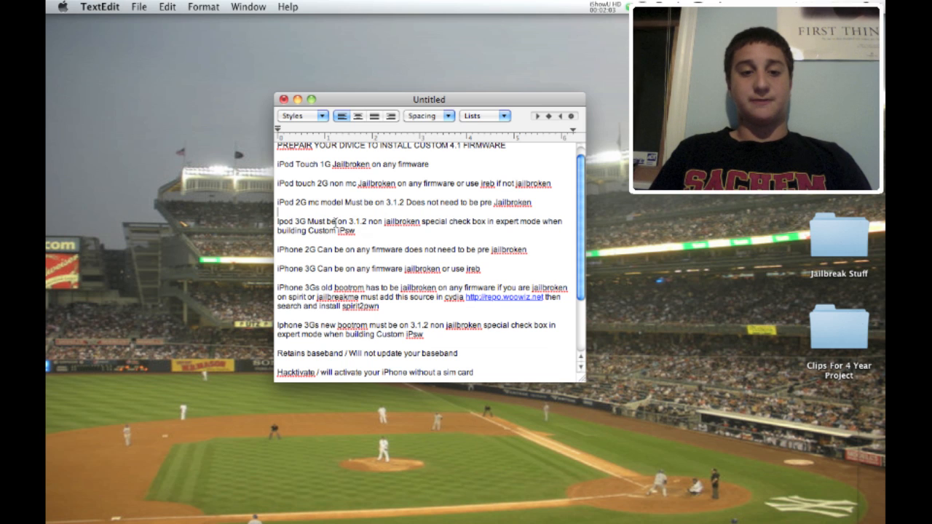
pyautogui.moveTo(327, 222); pyautogui.dragTo(367, 222)
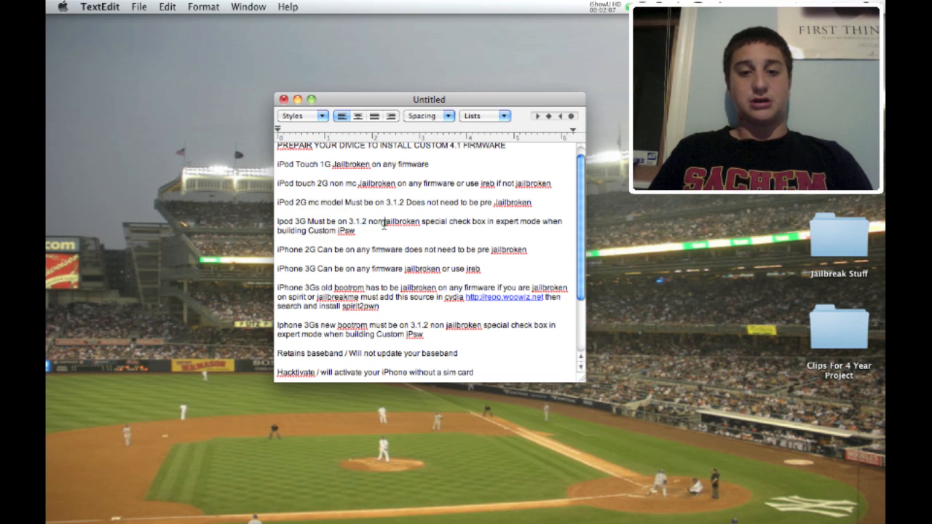
pyautogui.click(384, 223)
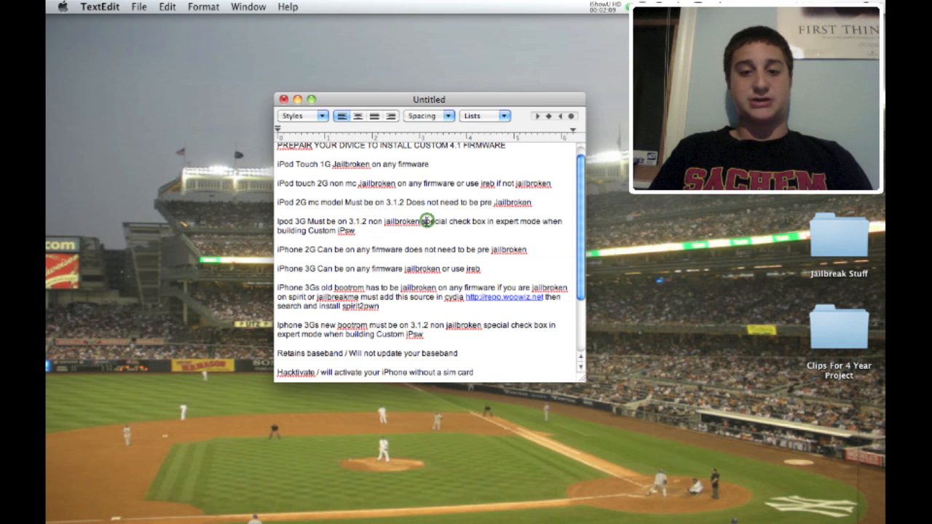
pyautogui.moveTo(423, 222); pyautogui.dragTo(512, 225)
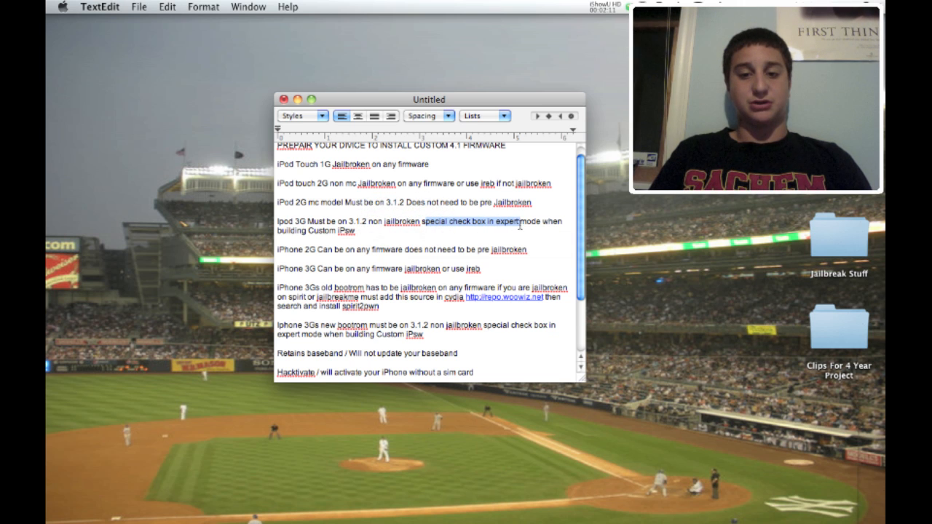
pyautogui.click(545, 222)
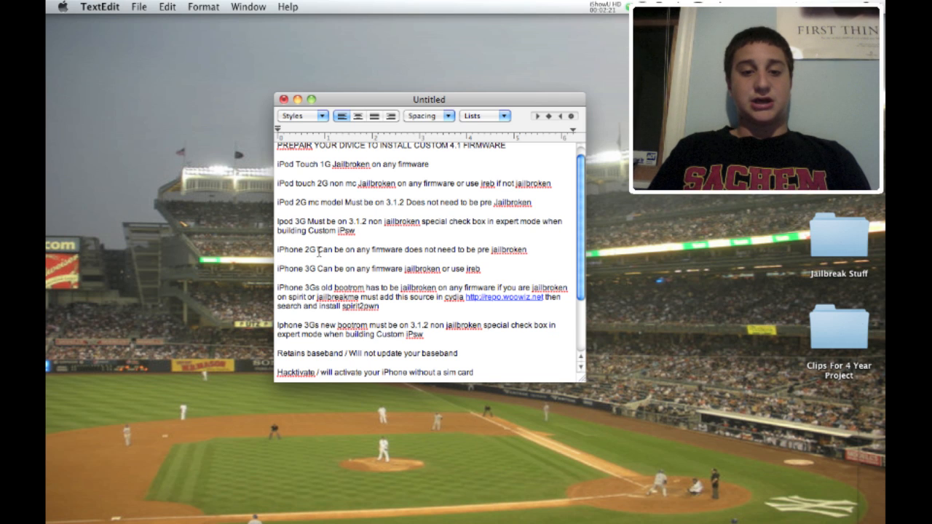
pyautogui.moveTo(318, 250); pyautogui.dragTo(528, 251)
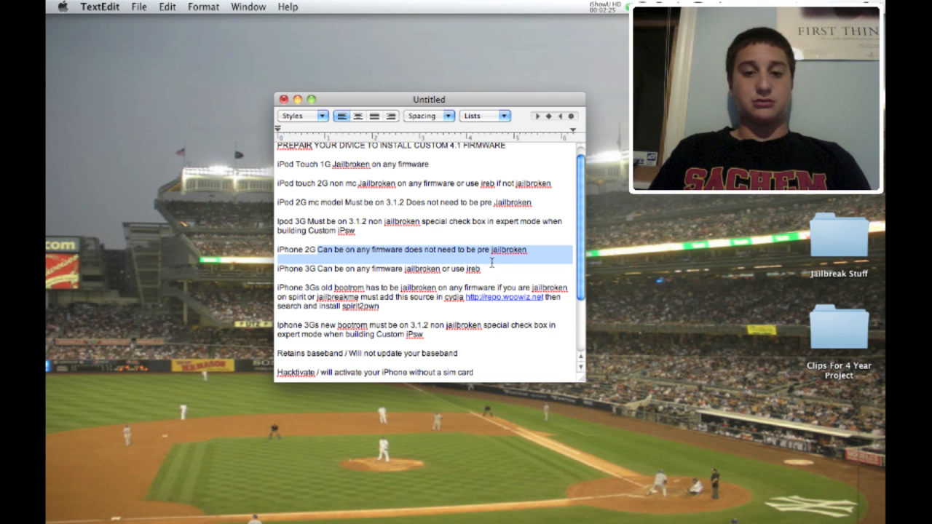
pyautogui.click(493, 254)
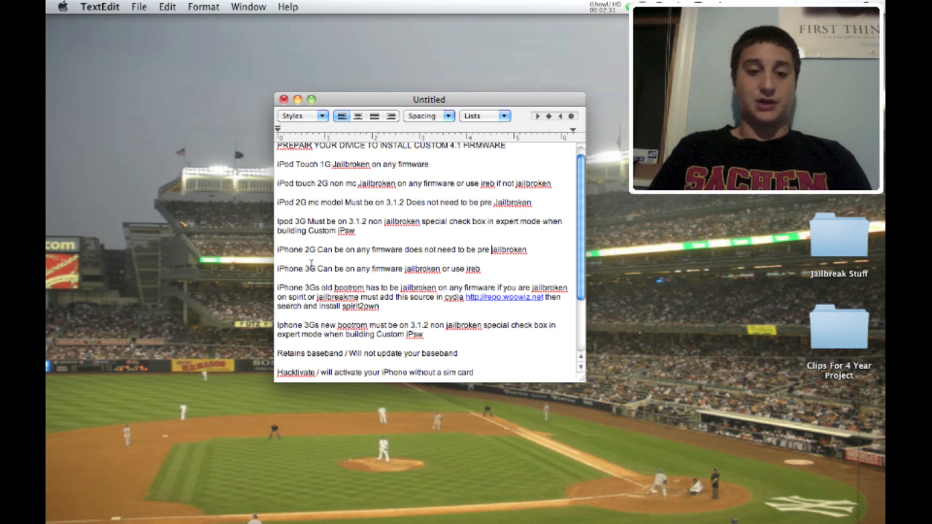
pyautogui.moveTo(309, 269); pyautogui.dragTo(487, 266)
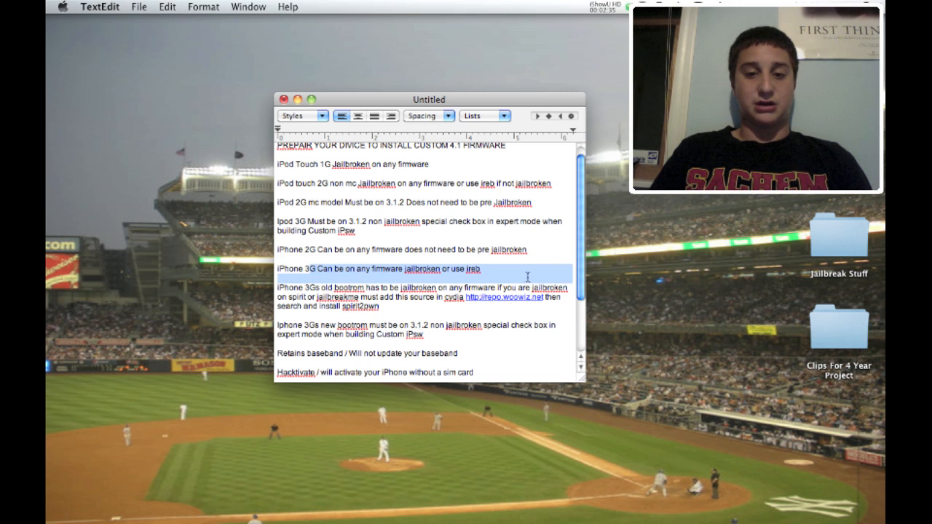
pyautogui.moveTo(487, 266); pyautogui.dragTo(424, 275)
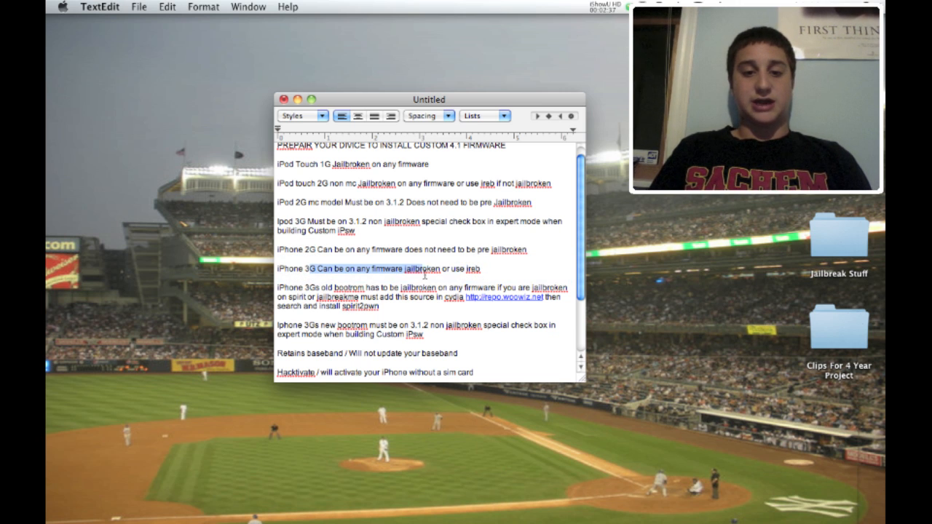
pyautogui.click(413, 268)
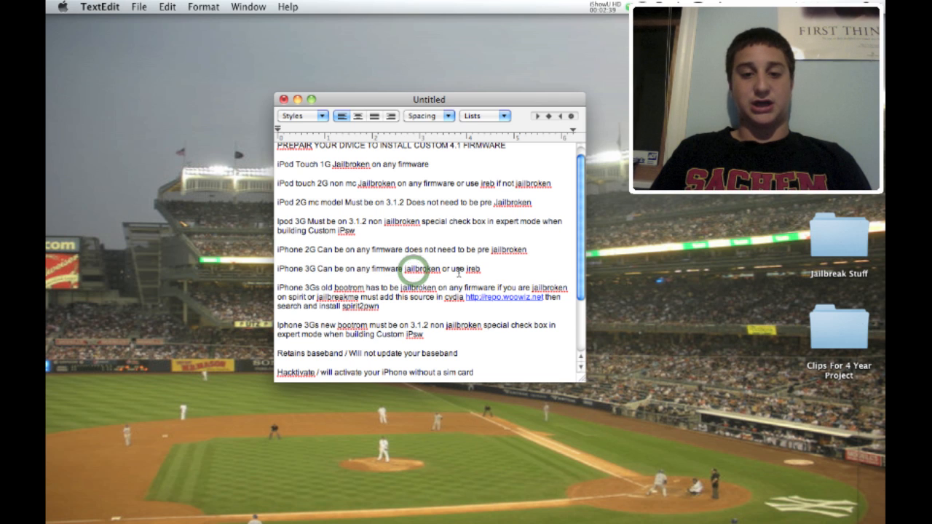
pyautogui.click(477, 271)
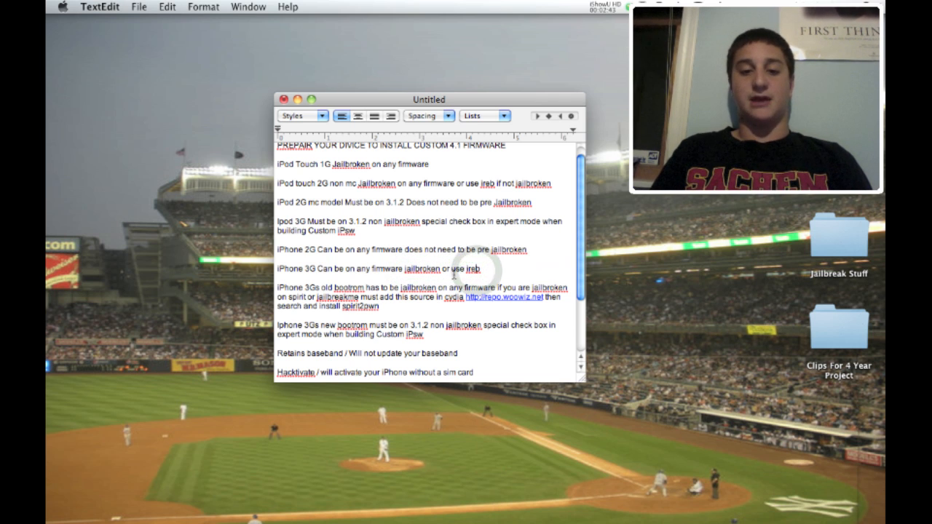
pyautogui.scroll(-3, 454, 275)
pyautogui.scroll(-3, 453, 275)
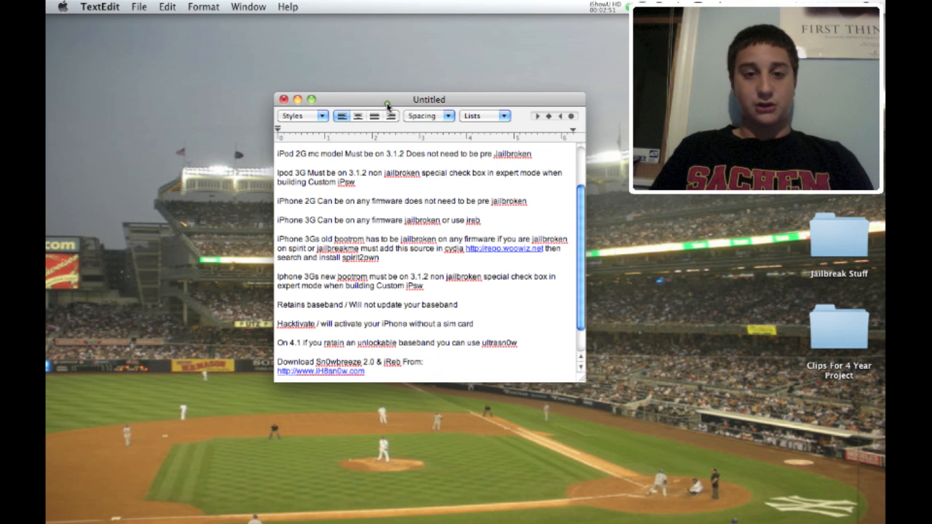
pyautogui.moveTo(387, 102); pyautogui.dragTo(279, 105)
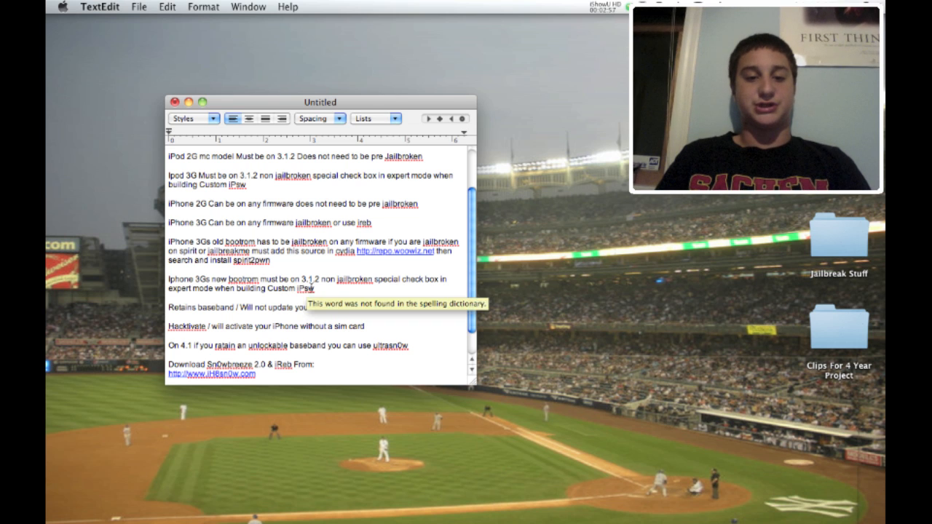
pyautogui.scroll(-1, 351, 288)
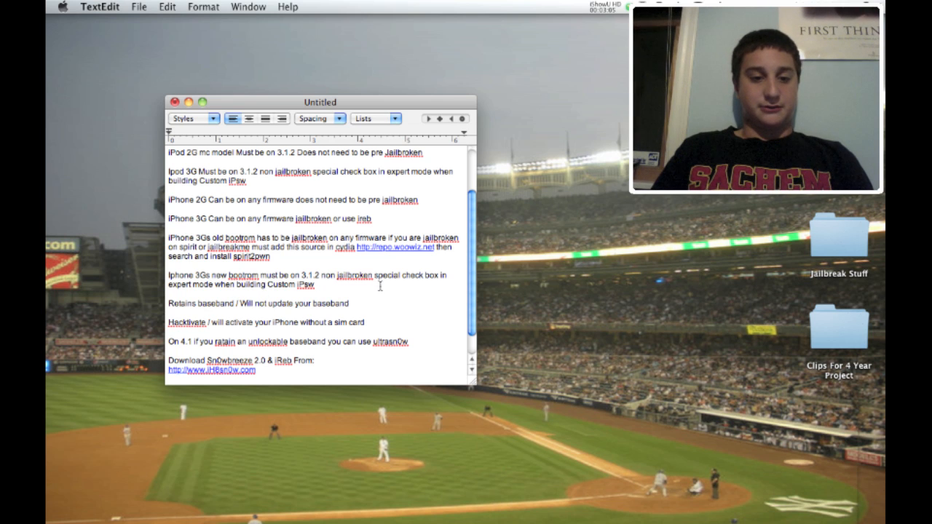
pyautogui.scroll(-1, 380, 287)
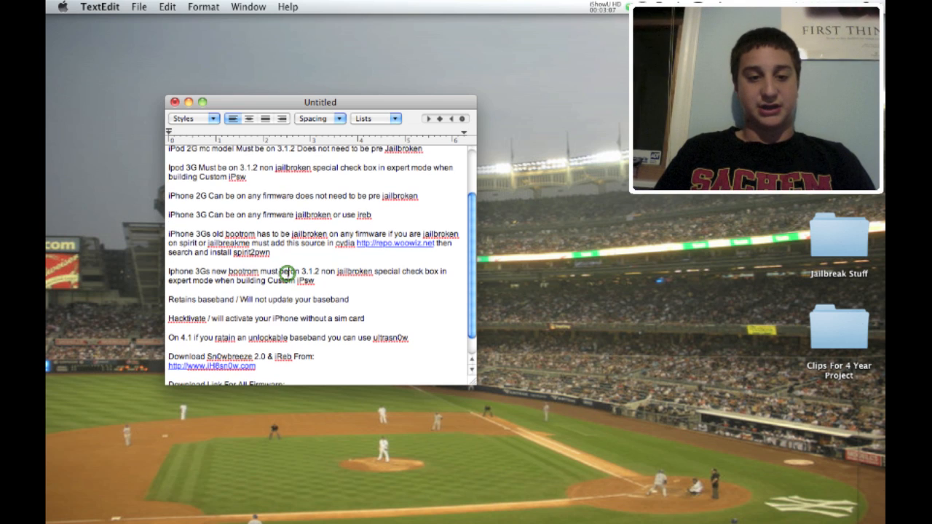
pyautogui.moveTo(290, 273); pyautogui.dragTo(365, 275)
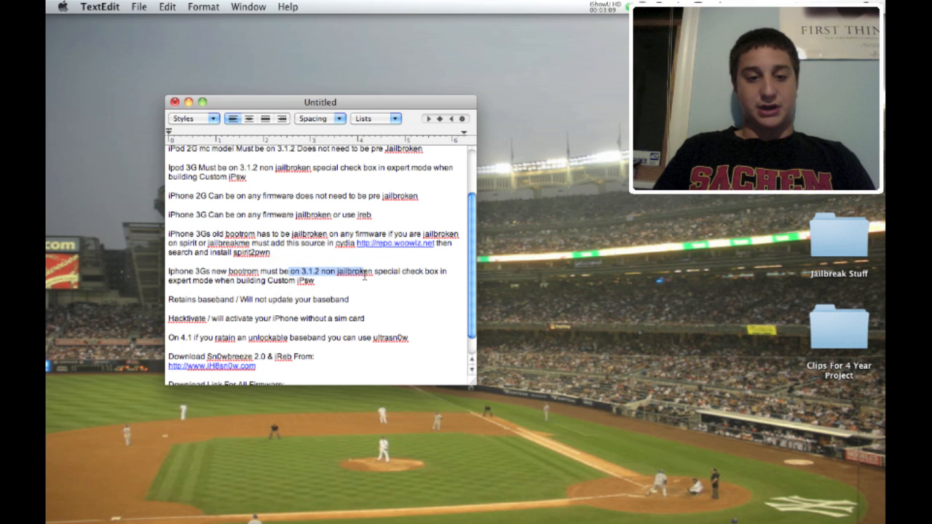
pyautogui.click(246, 273)
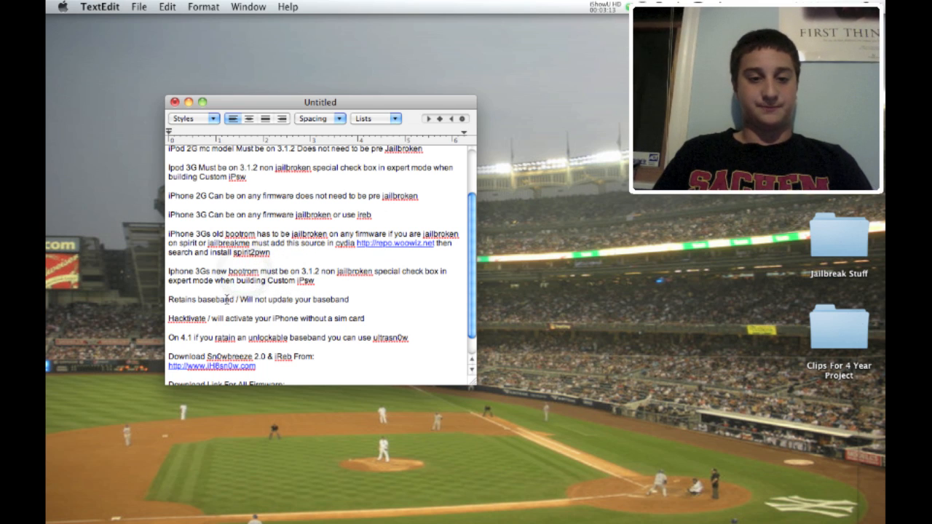
pyautogui.click(227, 299)
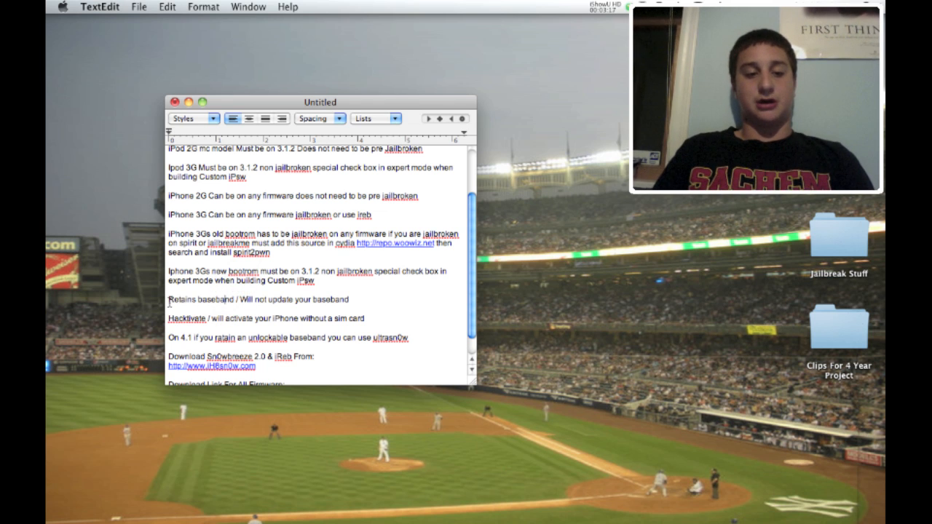
pyautogui.moveTo(170, 300)
pyautogui.mouseDown()
pyautogui.moveTo(322, 301)
pyautogui.moveTo(260, 292)
pyautogui.mouseUp()
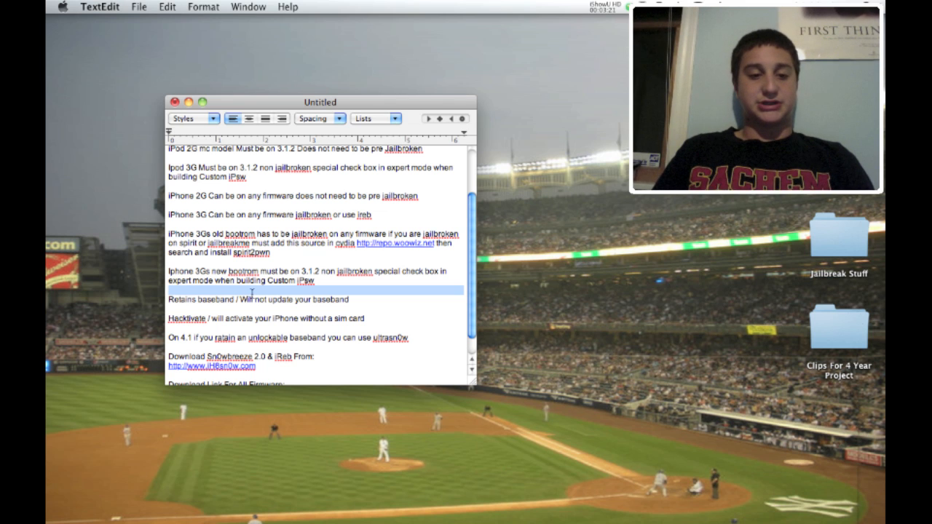
pyautogui.click(241, 299)
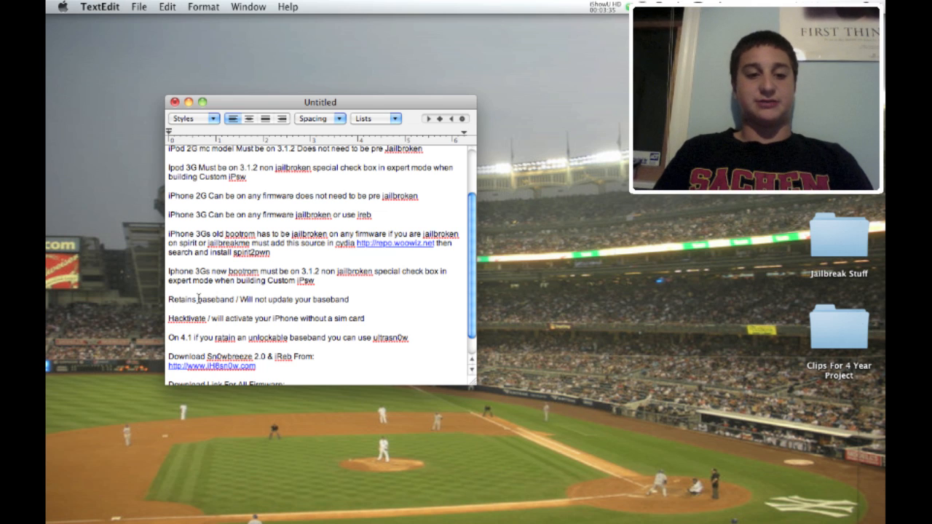
pyautogui.doubleClick(199, 298)
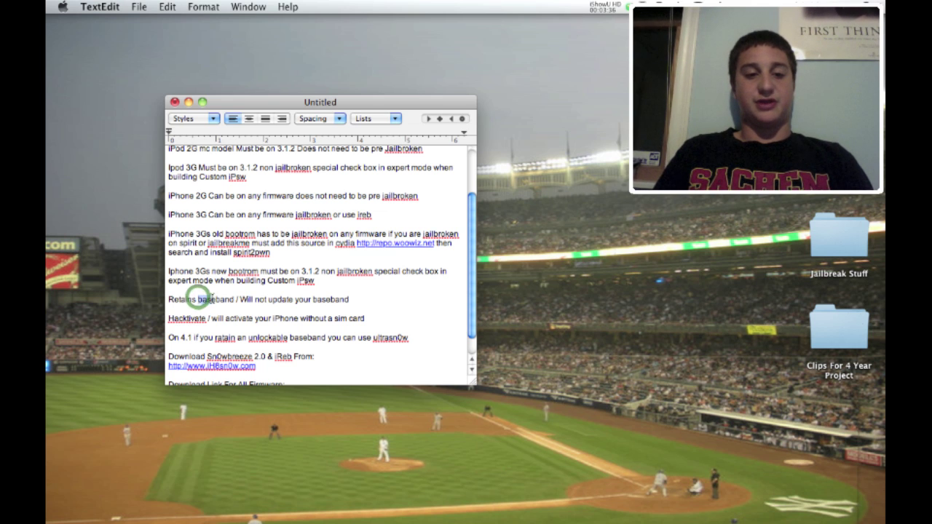
pyautogui.click(237, 299)
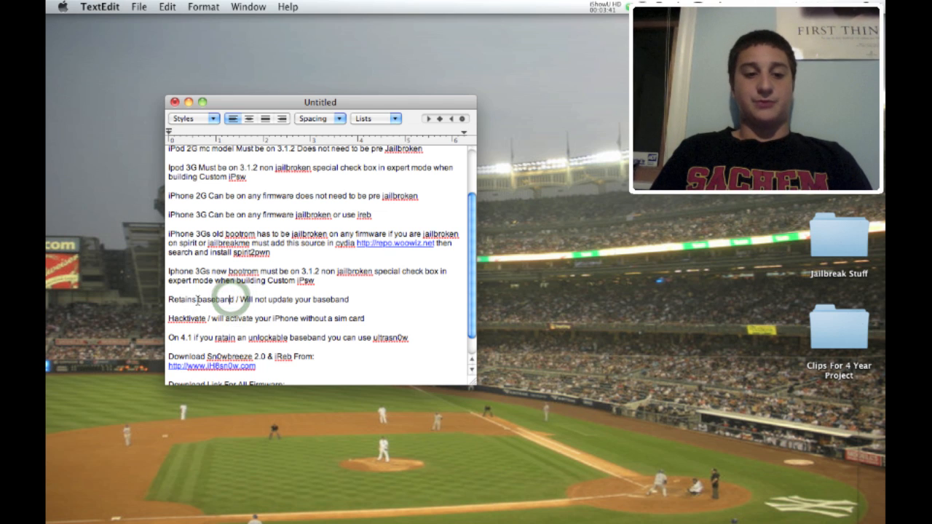
pyautogui.moveTo(197, 300); pyautogui.dragTo(237, 299)
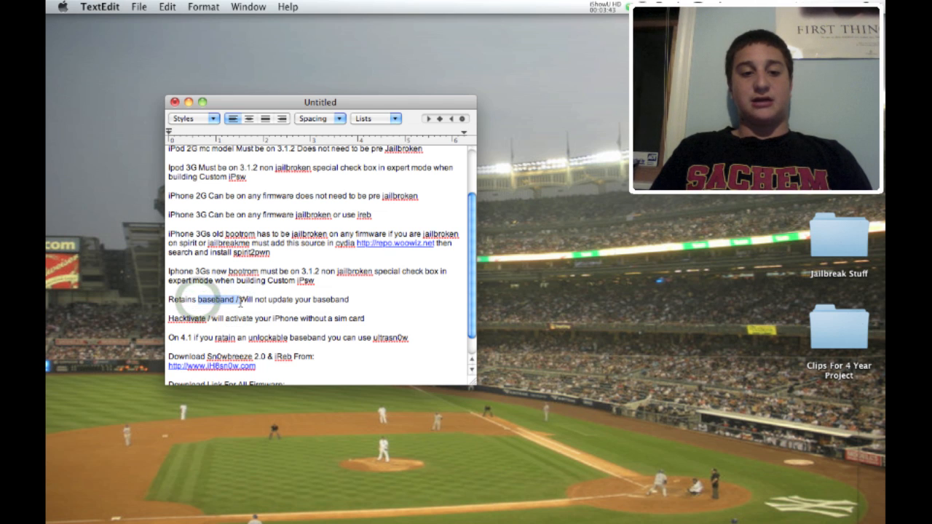
pyautogui.click(239, 300)
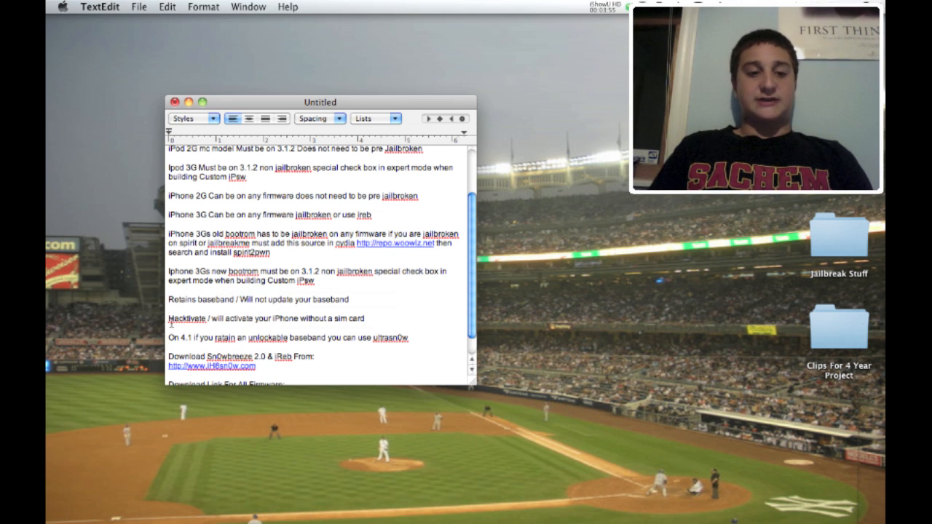
pyautogui.moveTo(170, 321)
pyautogui.mouseDown()
pyautogui.moveTo(337, 320)
pyautogui.moveTo(222, 320)
pyautogui.mouseUp()
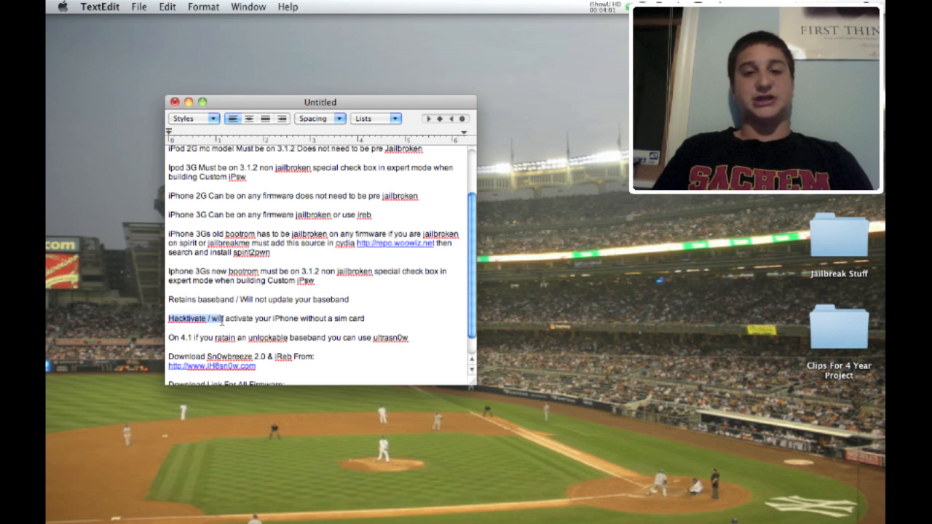
pyautogui.click(222, 319)
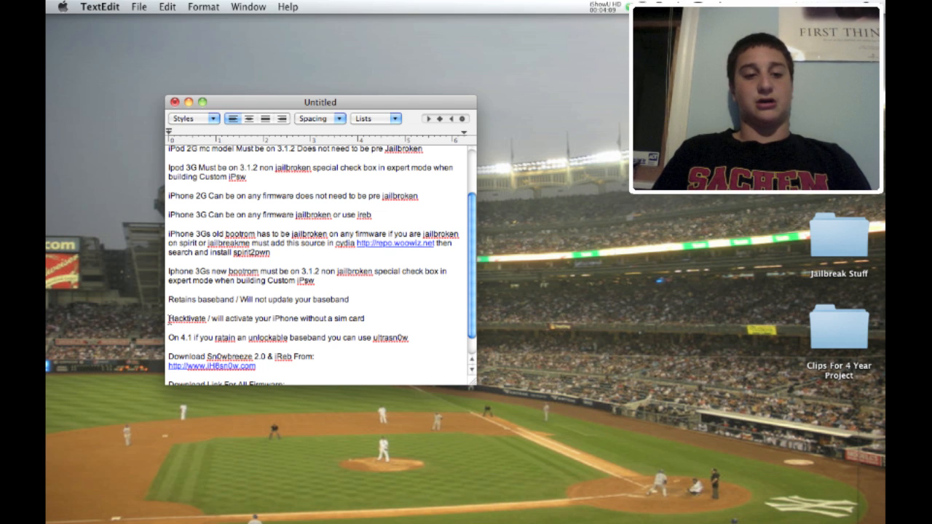
pyautogui.click(169, 318)
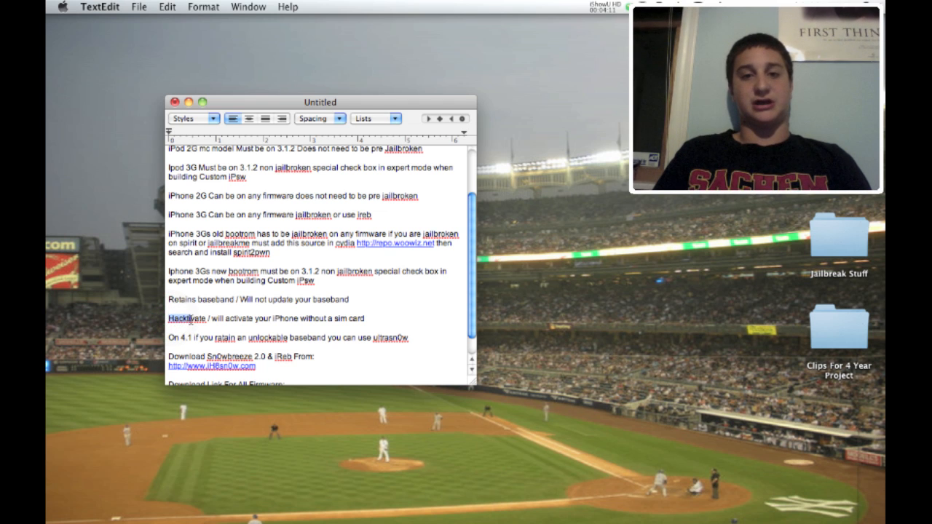
pyautogui.click(191, 319)
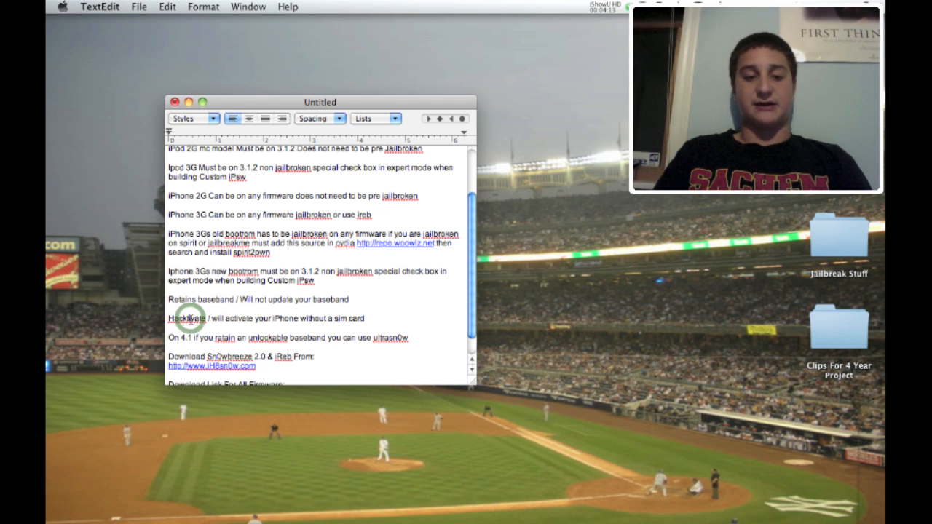
pyautogui.scroll(-3, 191, 319)
pyautogui.scroll(-2, 191, 319)
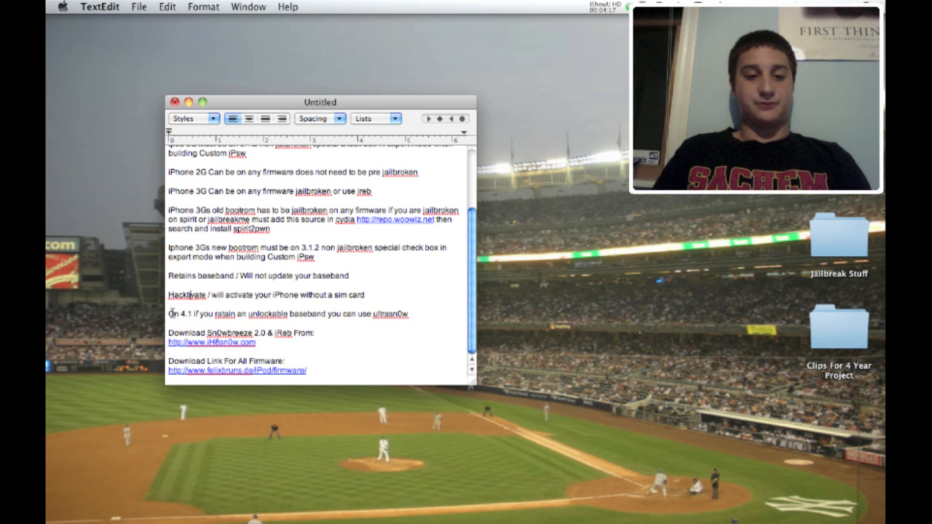
# Step: Highlight the On 4.1 line and the word ultrasn0w, then minimise the notes window to the Dock
pyautogui.moveTo(173, 314); pyautogui.dragTo(234, 314)
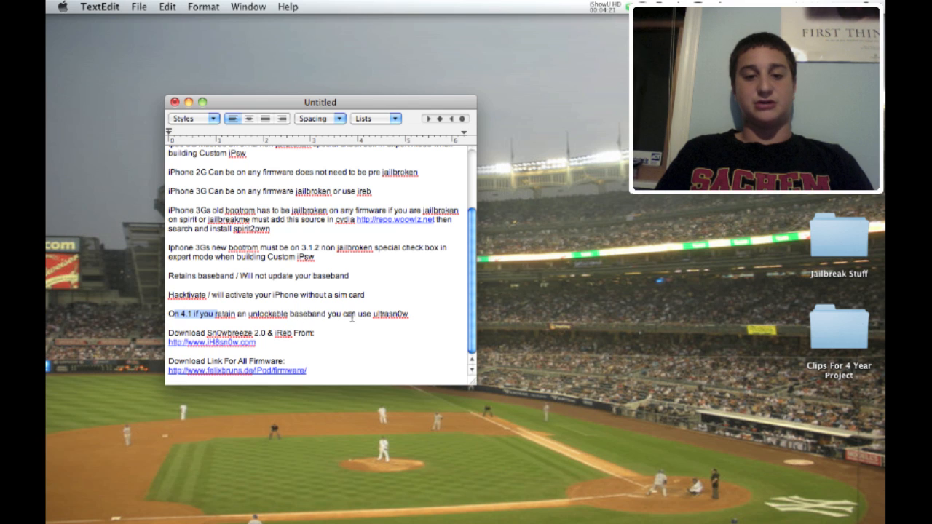
pyautogui.click(374, 314)
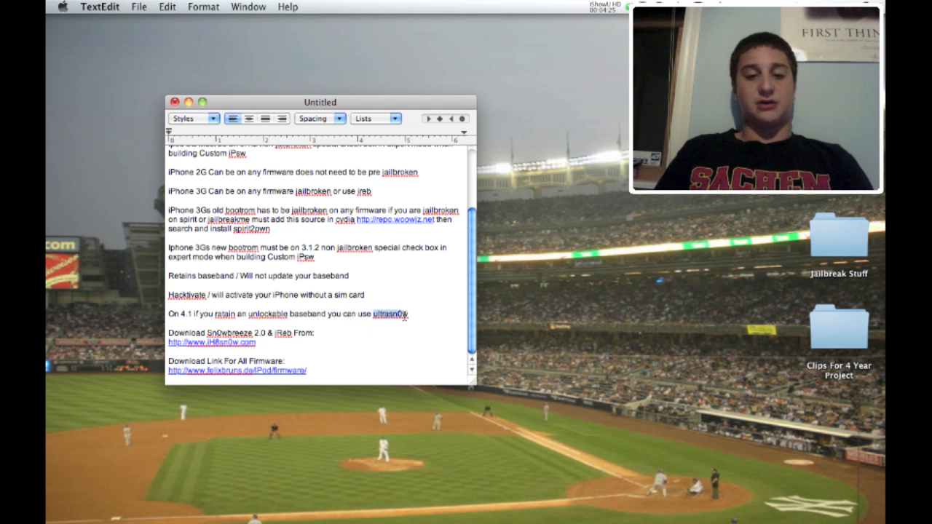
pyautogui.moveTo(407, 314); pyautogui.dragTo(373, 314)
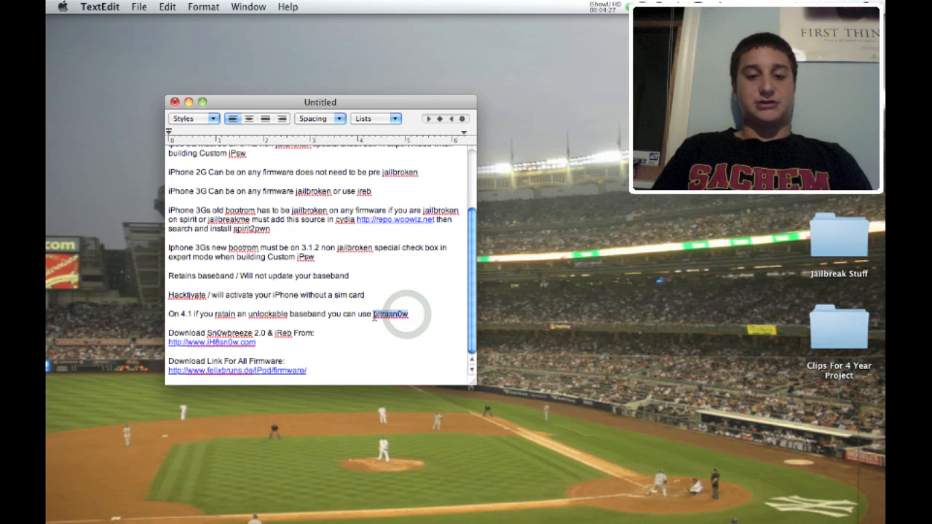
pyautogui.click(374, 314)
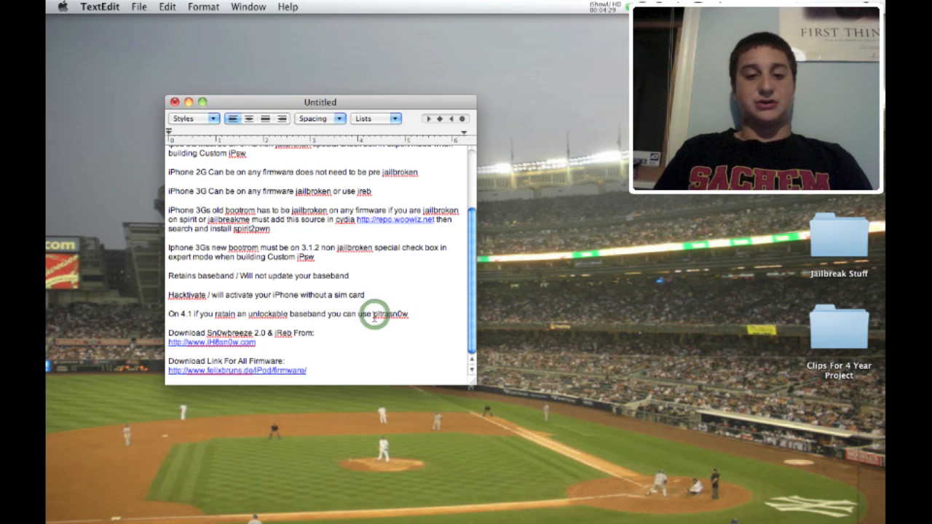
pyautogui.moveTo(374, 314); pyautogui.dragTo(409, 314)
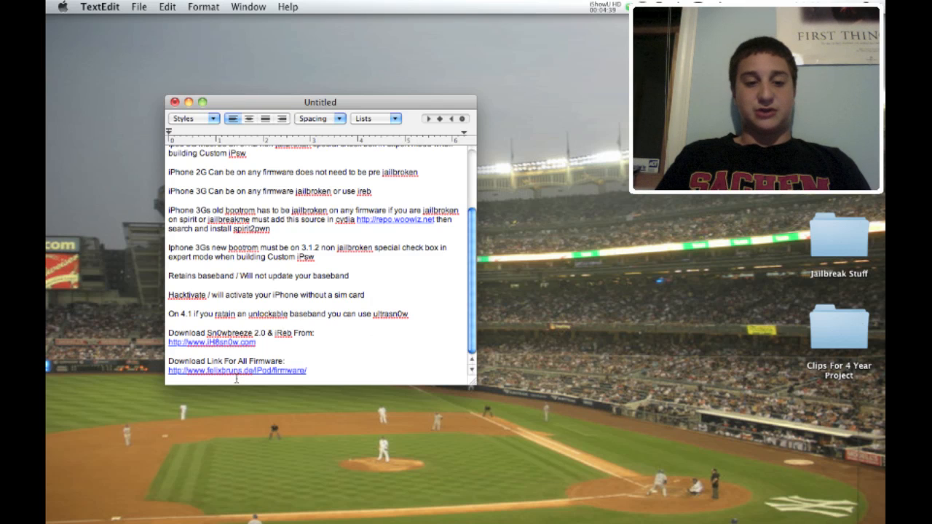
pyautogui.moveTo(226, 333)
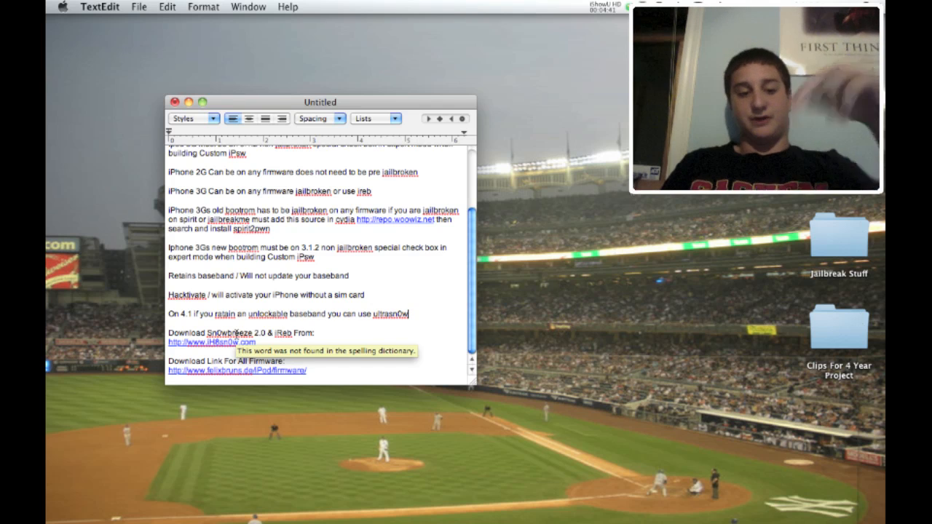
pyautogui.click(188, 102)
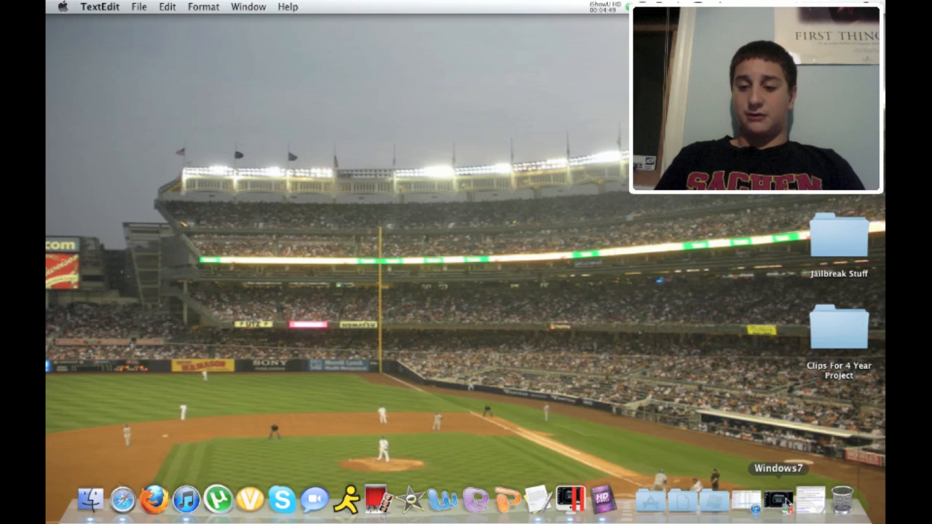
# Step: Open the Windows 7 virtual machine from the Dock, showing sn0wbreeze's warning
pyautogui.click(779, 501)
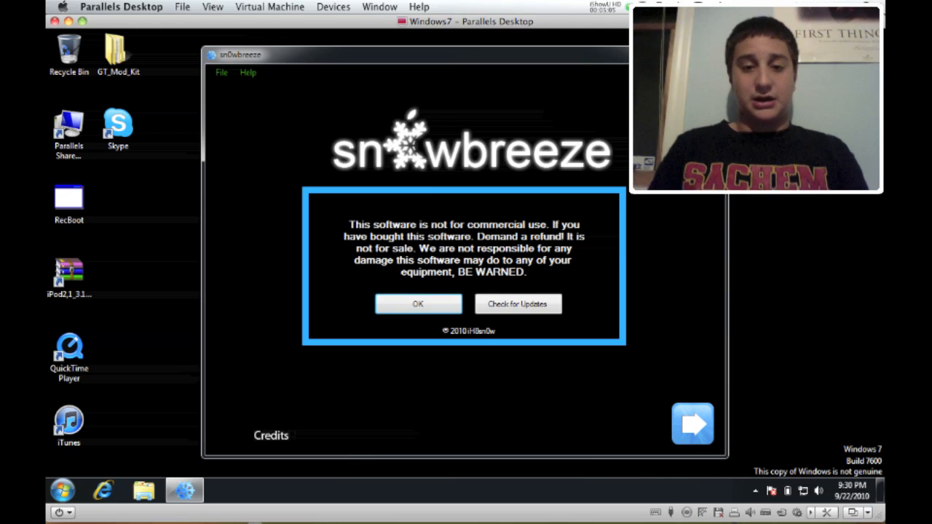
# Step: Dismiss the non-commercial warning, pass the welcome screen in Expert Mode and land on IPSW Selection
pyautogui.click(418, 304)
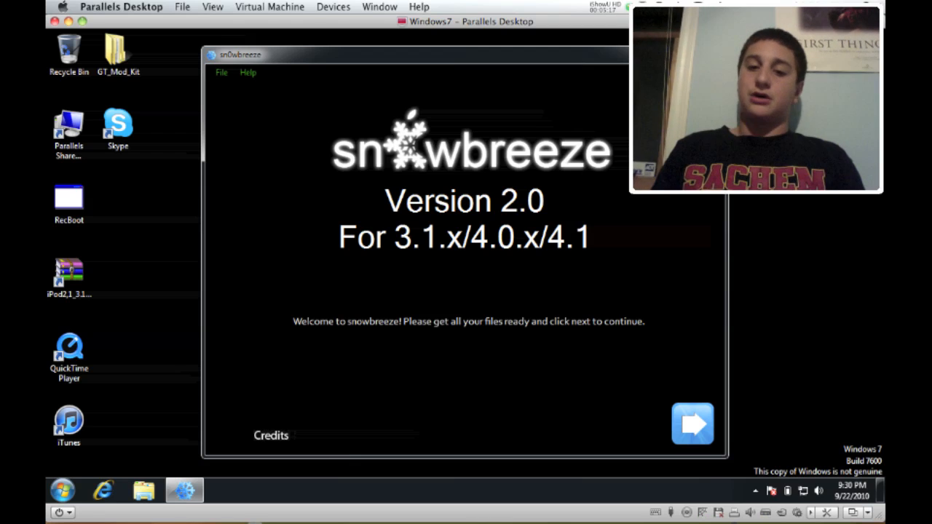
pyautogui.click(691, 424)
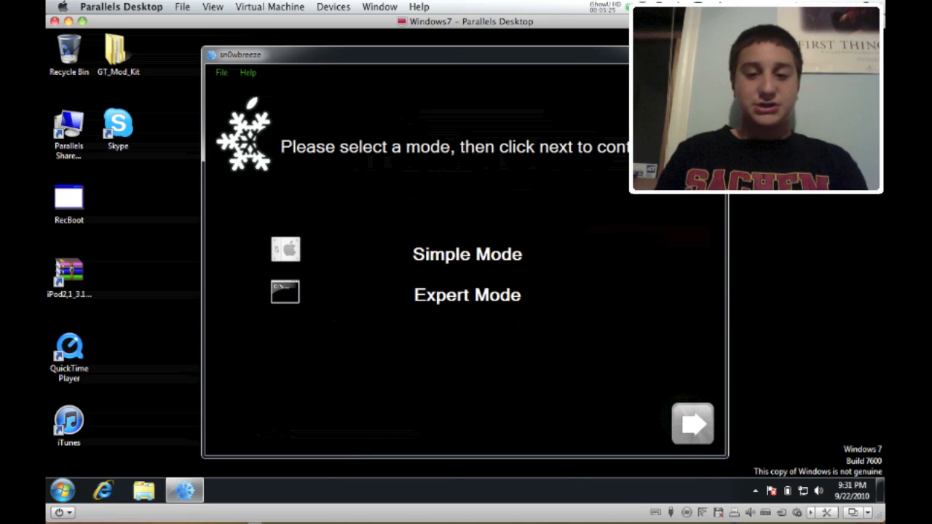
pyautogui.click(288, 293)
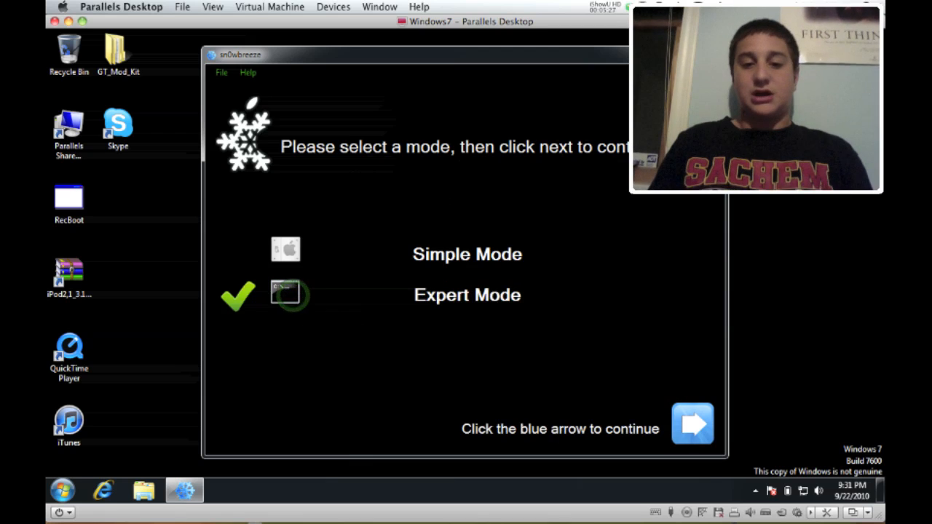
pyautogui.click(693, 424)
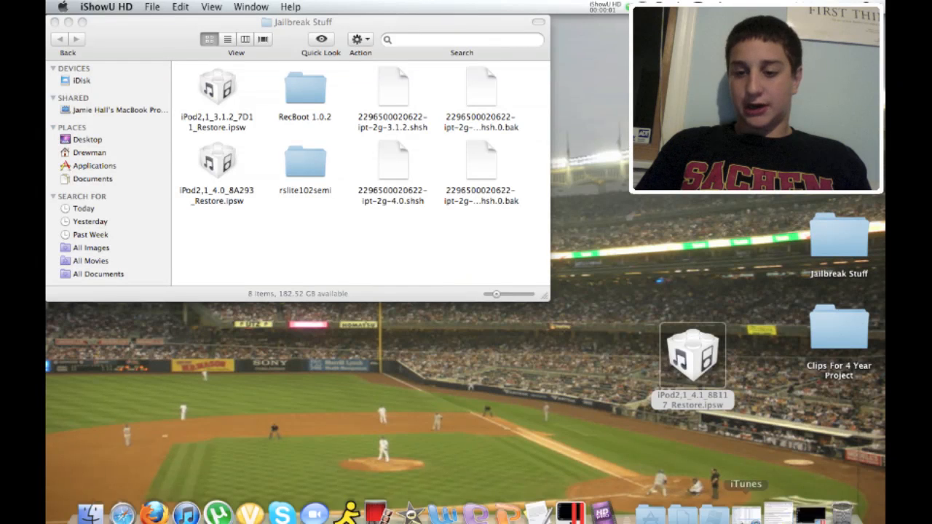
pyautogui.click(812, 513)
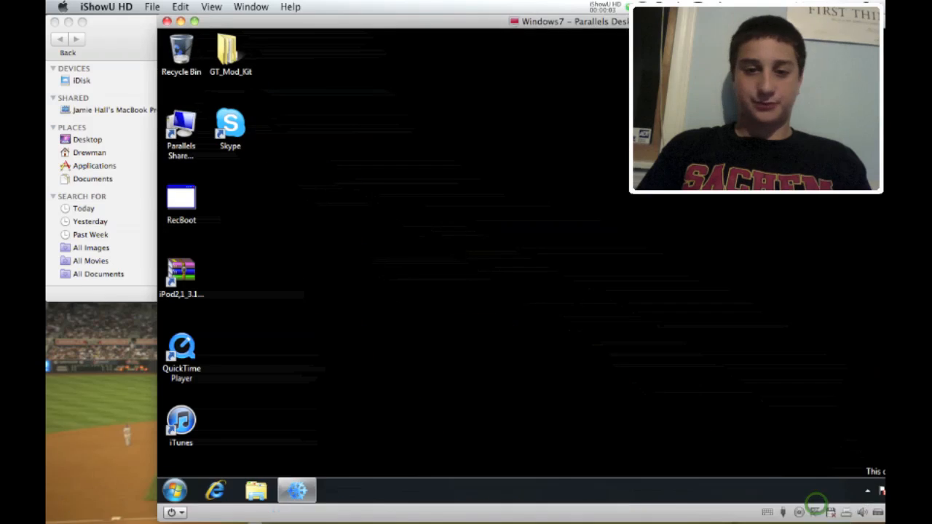
pyautogui.click(185, 490)
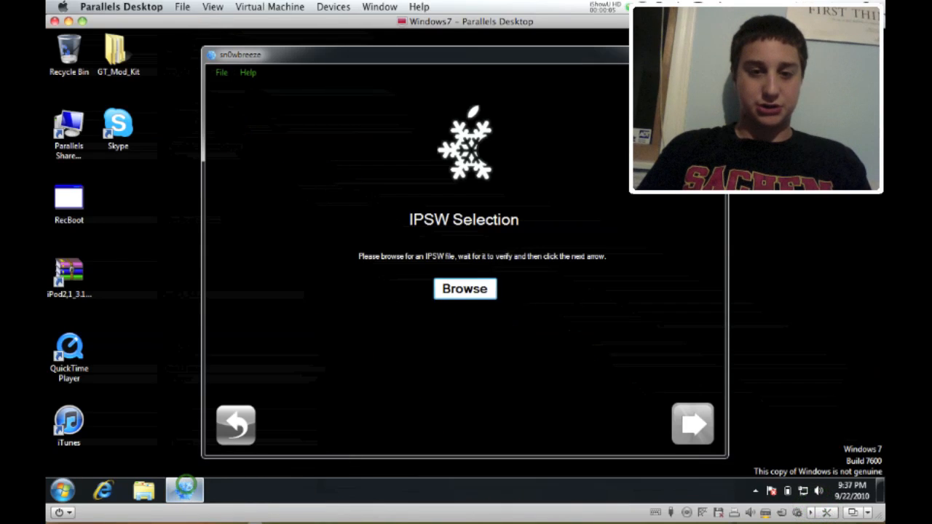
# Step: Browse to the Windows Desktop and load iPod2,1_4.1_8B117_Restore into sn0wbreeze
pyautogui.click(465, 289)
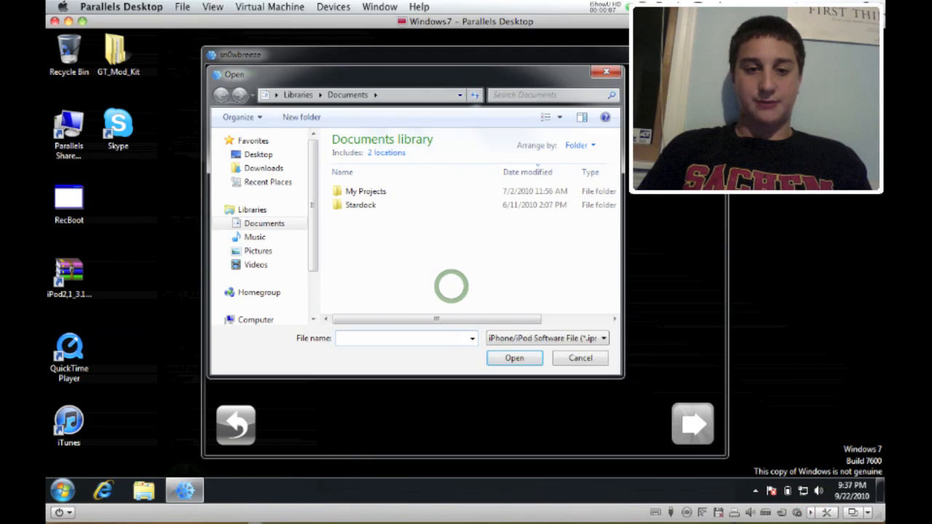
pyautogui.click(257, 154)
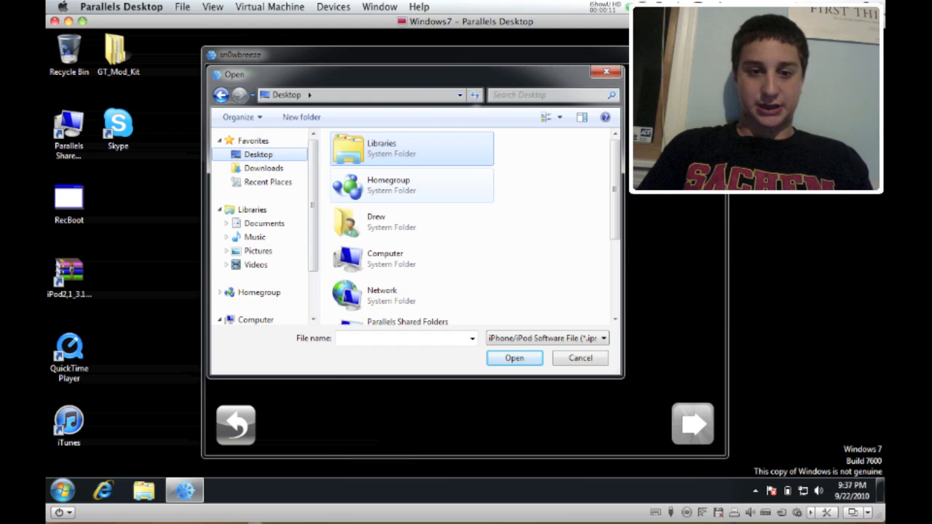
pyautogui.doubleClick(376, 218)
pyautogui.click(417, 155)
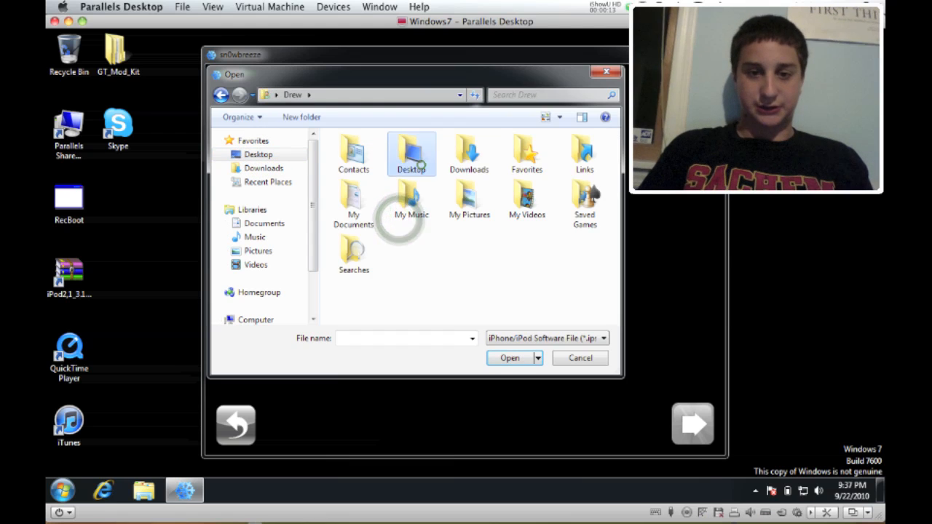
pyautogui.doubleClick(416, 157)
pyautogui.click(416, 182)
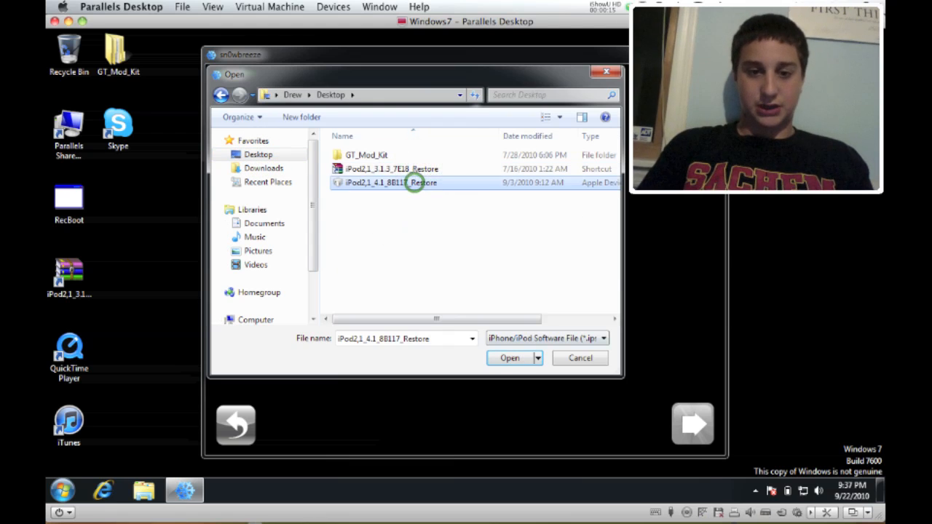
pyautogui.doubleClick(416, 182)
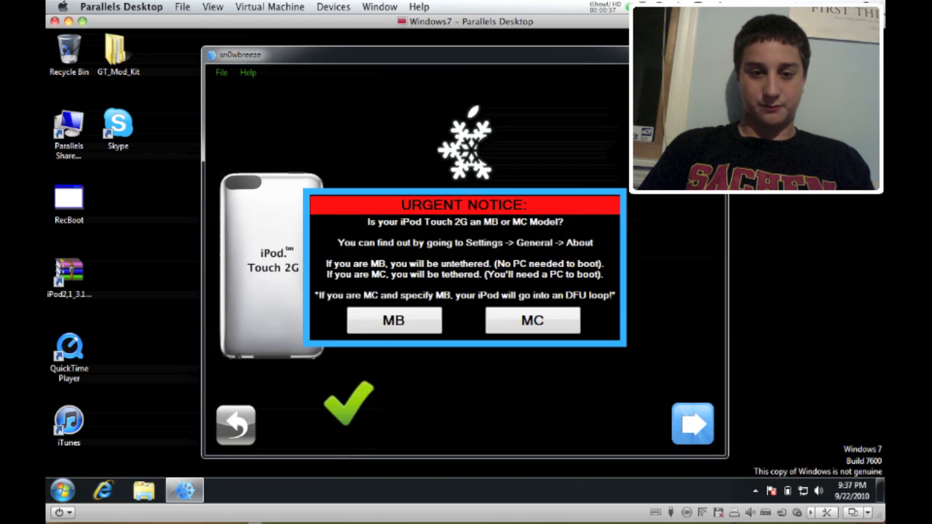
# Step: Choose the MB model, select Build IPSW and start building the custom 4.1 firmware
pyautogui.click(426, 317)
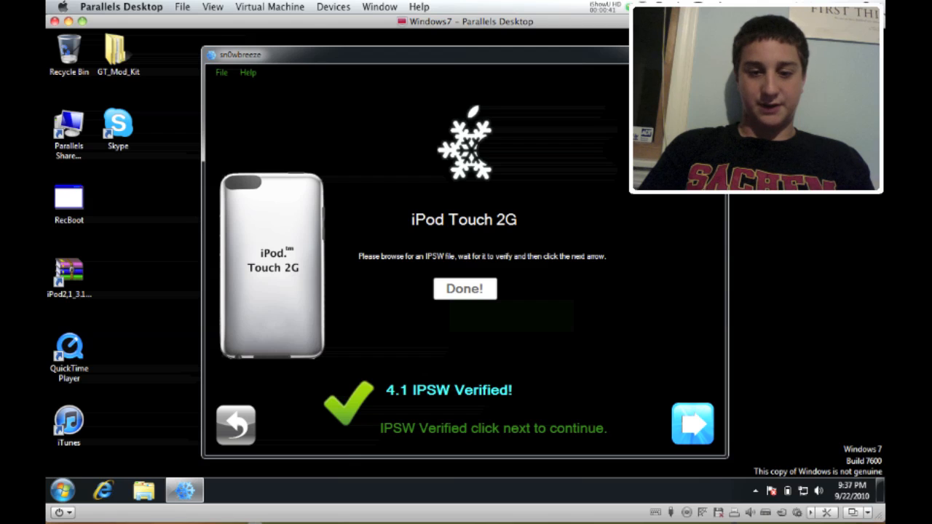
pyautogui.click(693, 424)
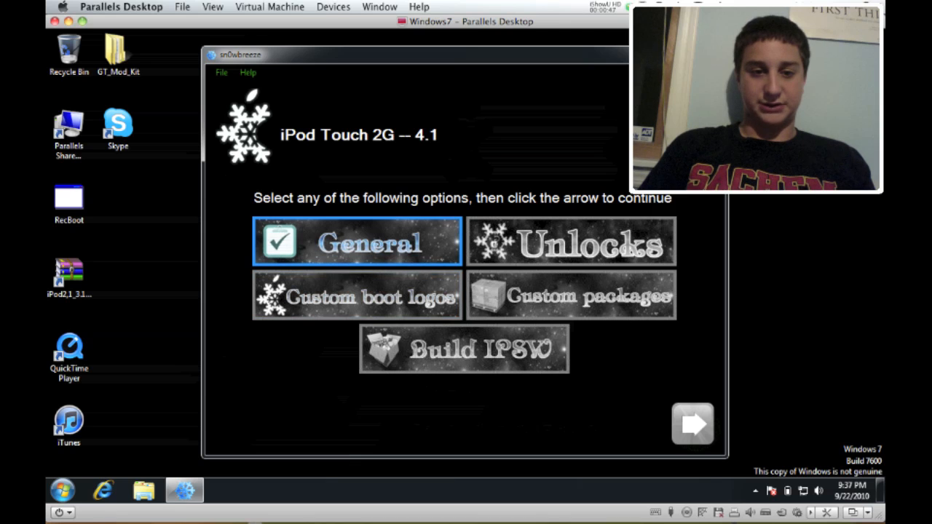
pyautogui.click(463, 350)
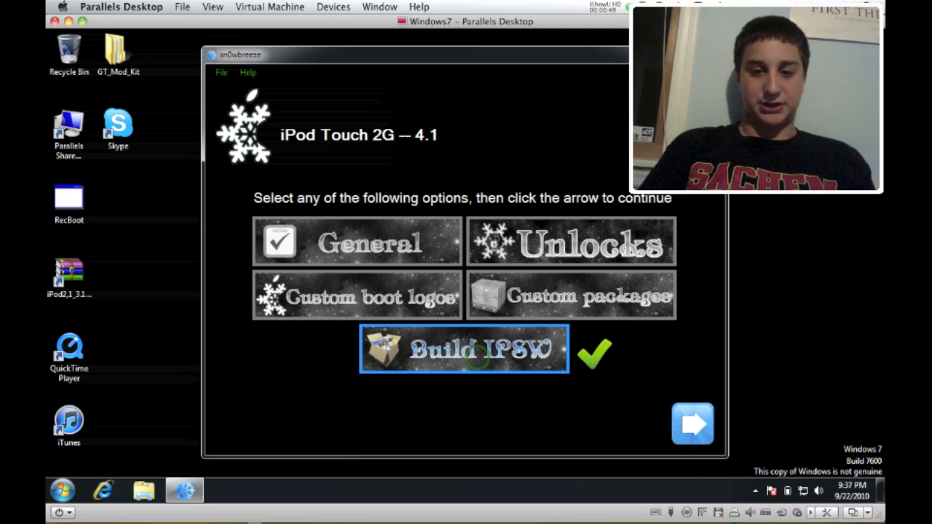
pyautogui.click(693, 424)
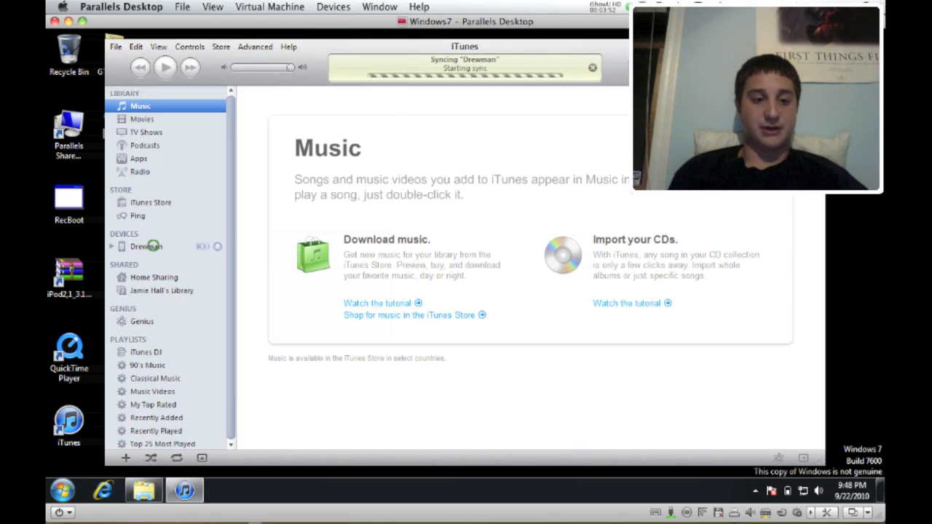
# Step: Select the connected iPod in iTunes and dismiss the other-library sync warning
pyautogui.click(146, 246)
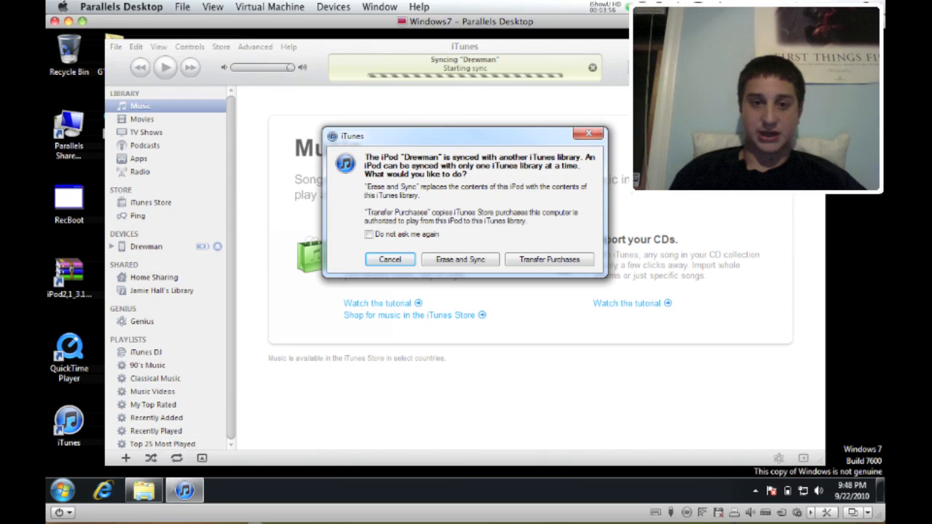
pyautogui.click(586, 133)
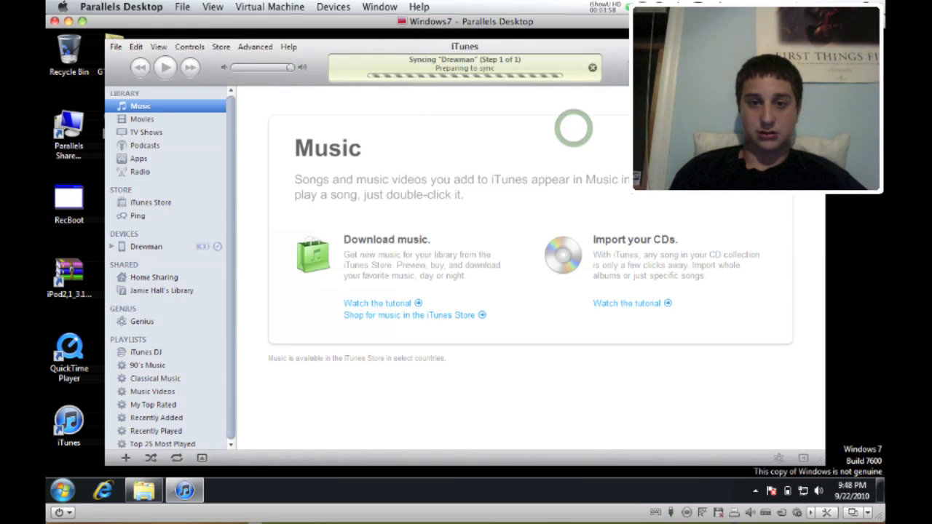
# Step: Cancel the sync, pick sn0wbreeze_iPod Touch 2G-4.1 in the Shift-Restore picker, cancel it and minimise iTunes
pyautogui.click(592, 68)
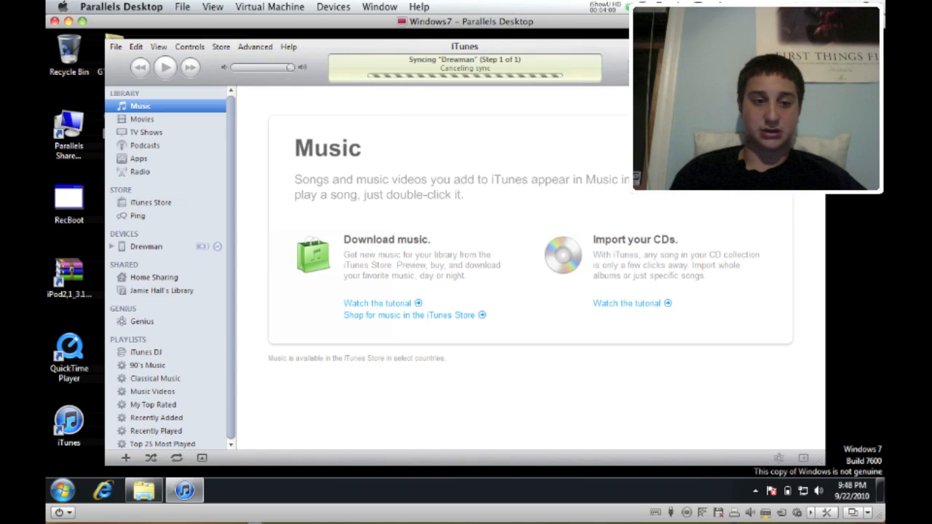
pyautogui.click(146, 246)
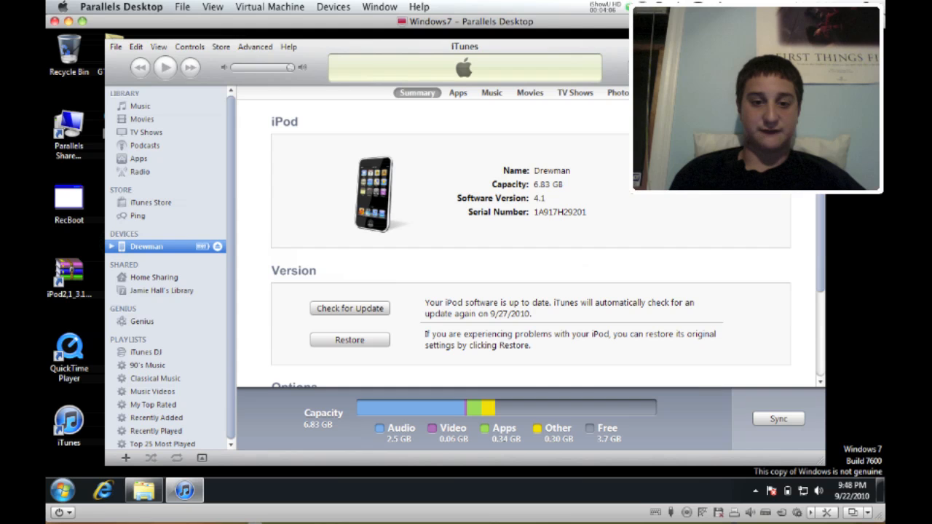
pyautogui.keyDown('shift'); pyautogui.click(350, 340); pyautogui.keyUp('shift')
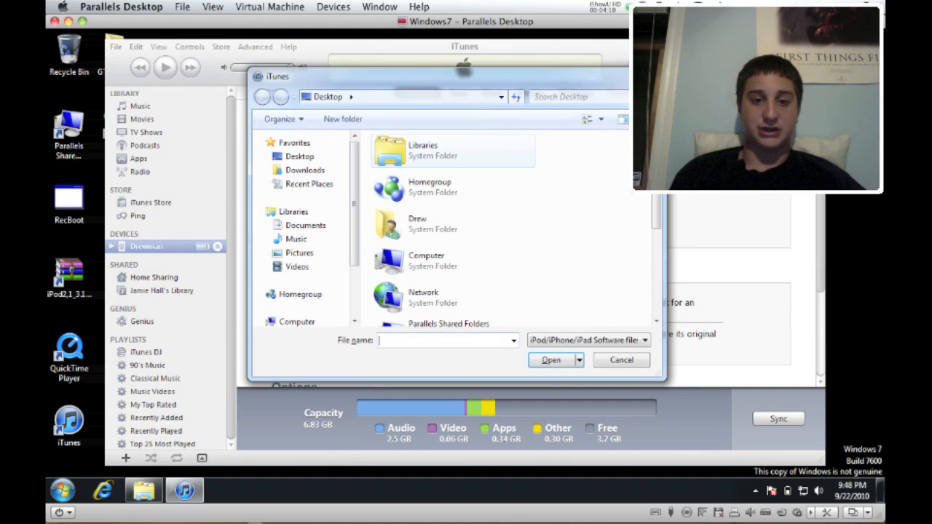
pyautogui.doubleClick(418, 224)
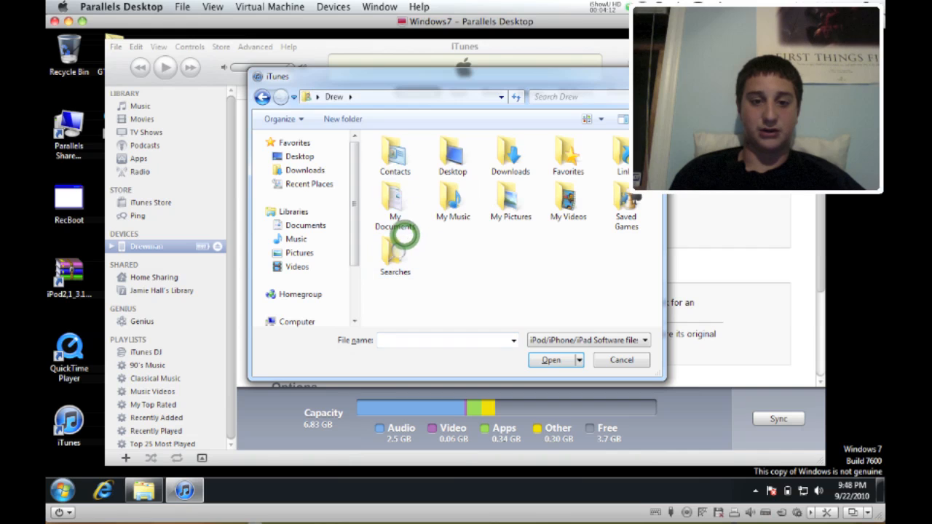
pyautogui.doubleClick(452, 159)
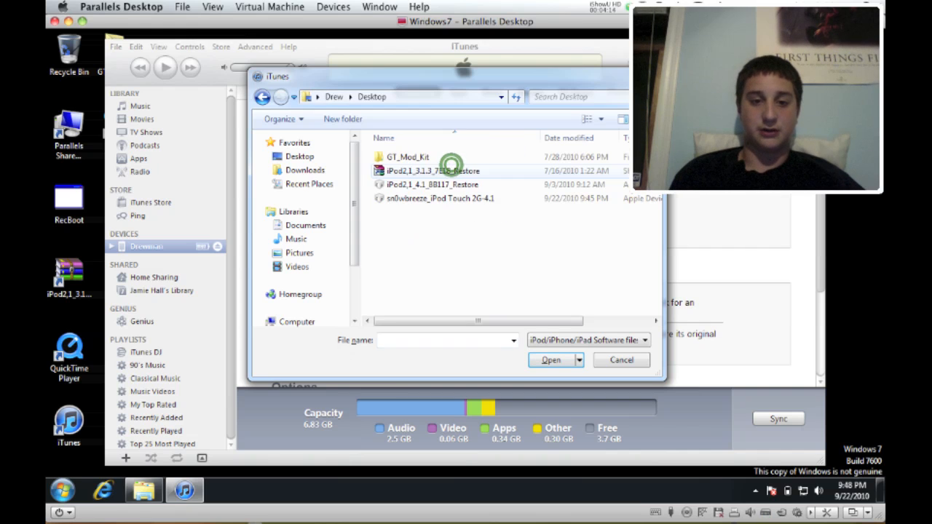
pyautogui.click(420, 198)
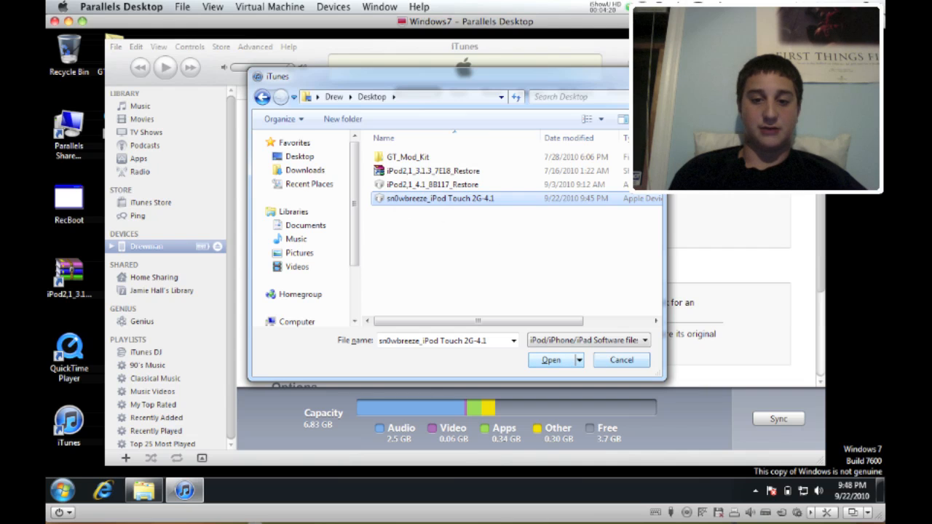
pyautogui.click(627, 359)
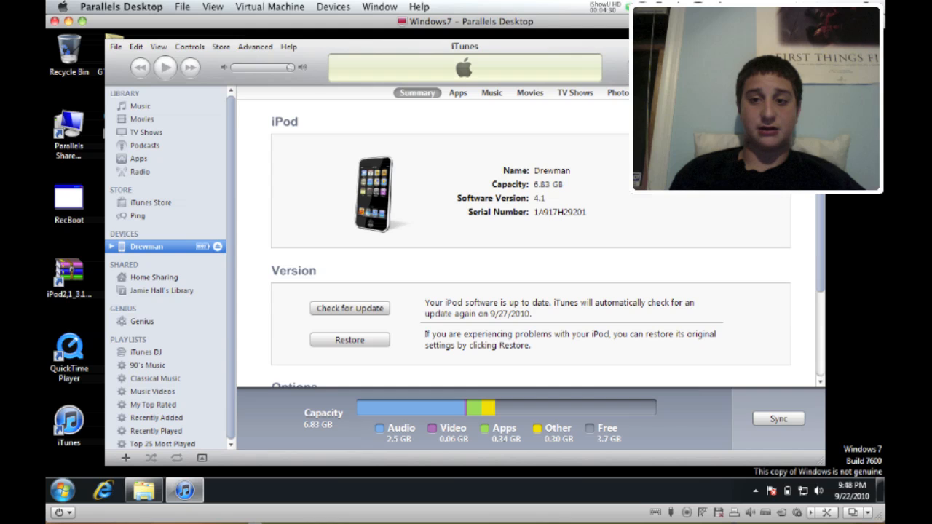
pyautogui.press('super+d')
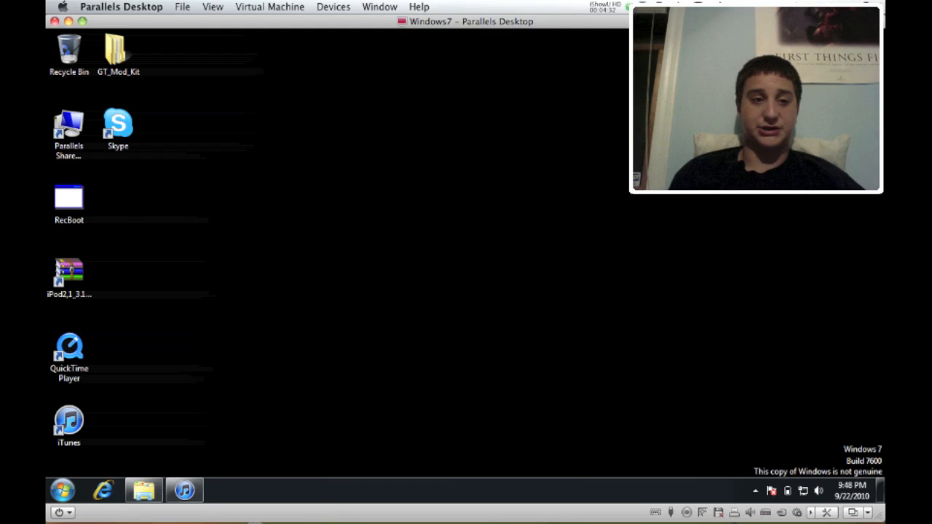
# Step: Hide the VM to reread the TextEdit notes, then return to Windows 7 and reopen iTunes
pyautogui.click(69, 22)
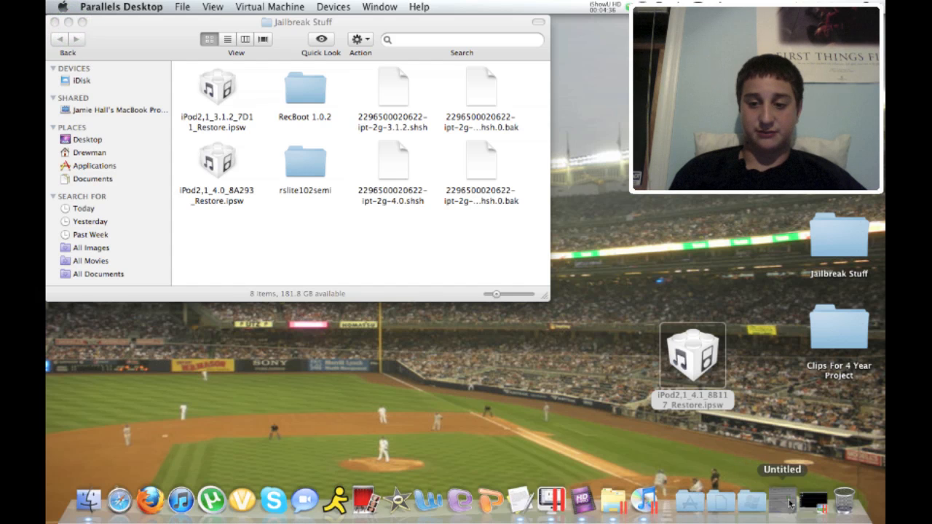
pyautogui.click(785, 502)
pyautogui.scroll(8, 339, 308)
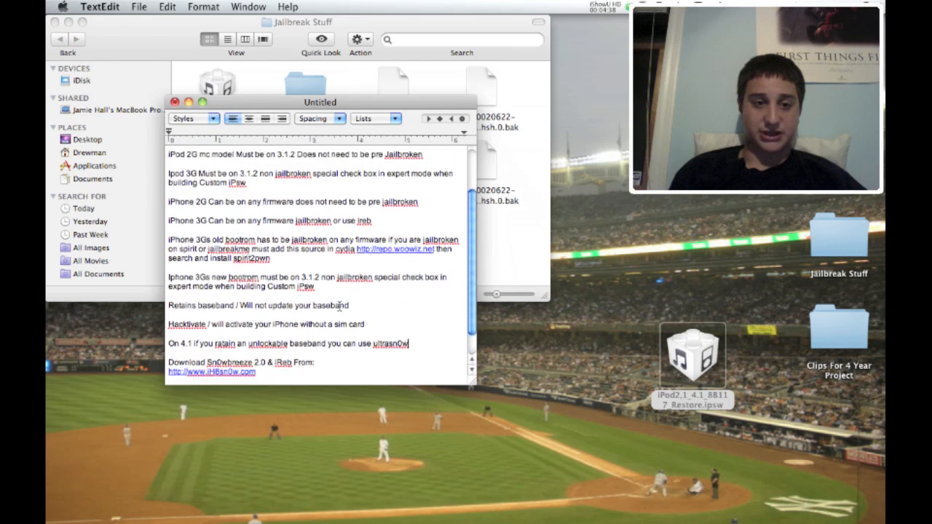
pyautogui.scroll(1, 339, 308)
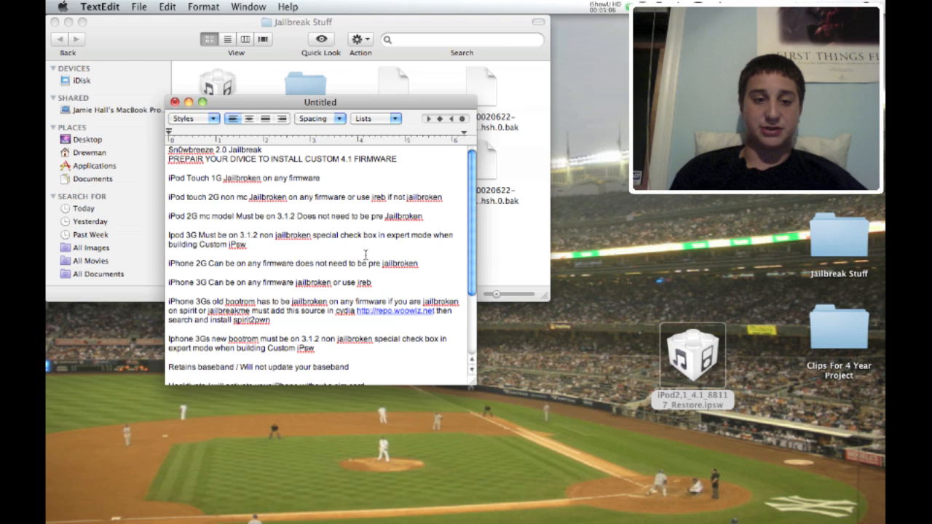
pyautogui.scroll(-1, 366, 254)
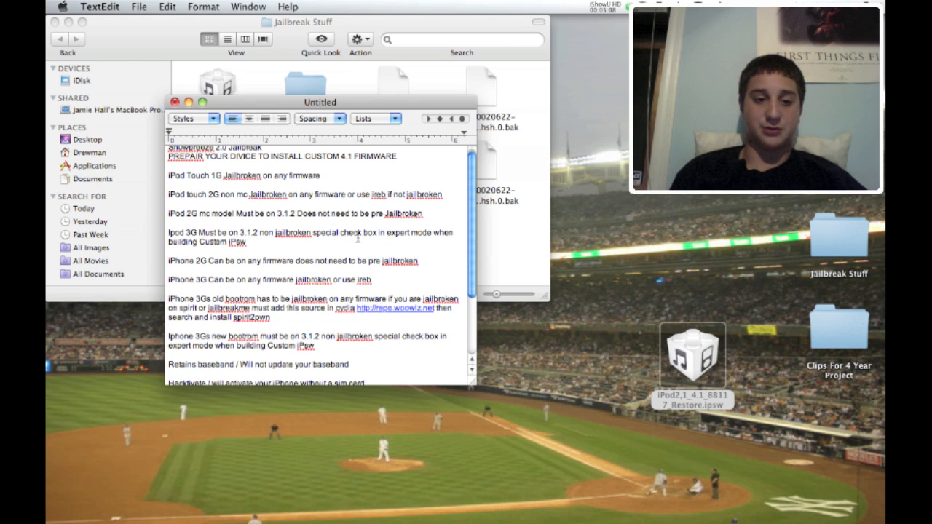
pyautogui.scroll(-1, 251, 251)
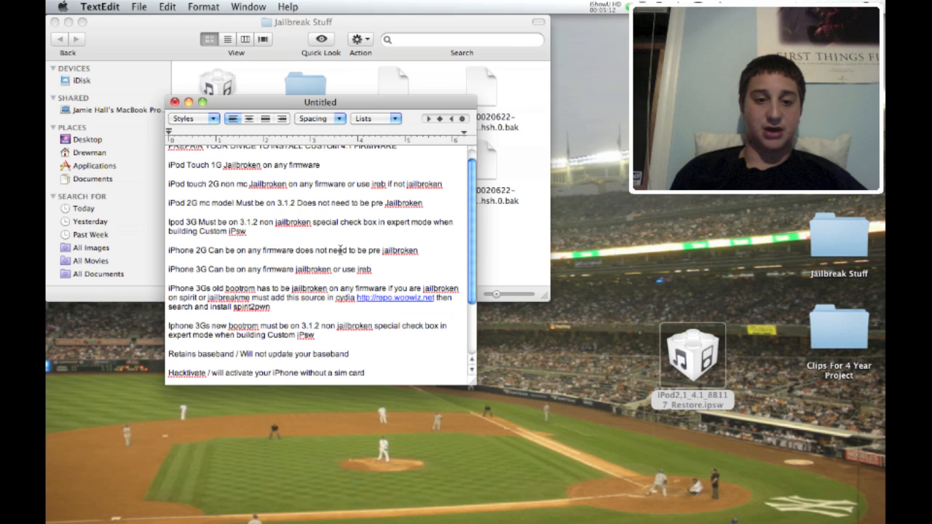
pyautogui.scroll(-2, 312, 253)
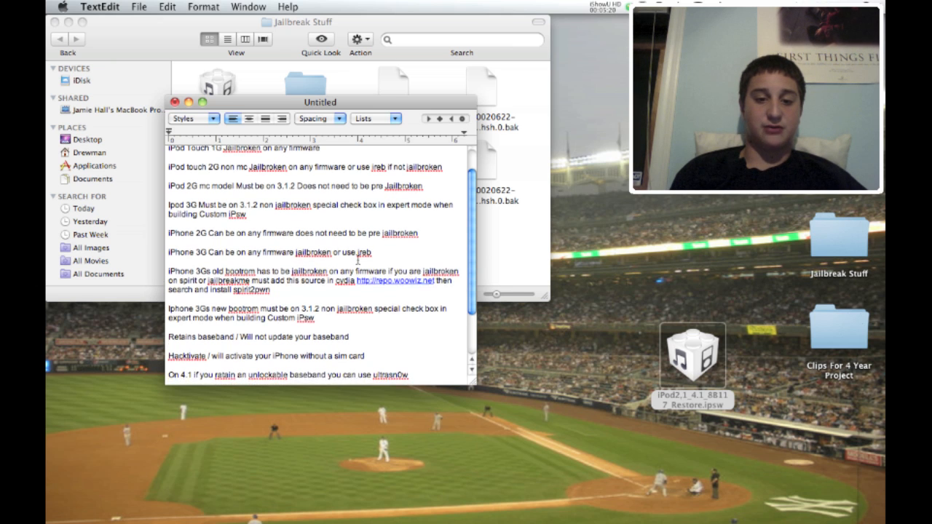
pyautogui.scroll(-2, 359, 260)
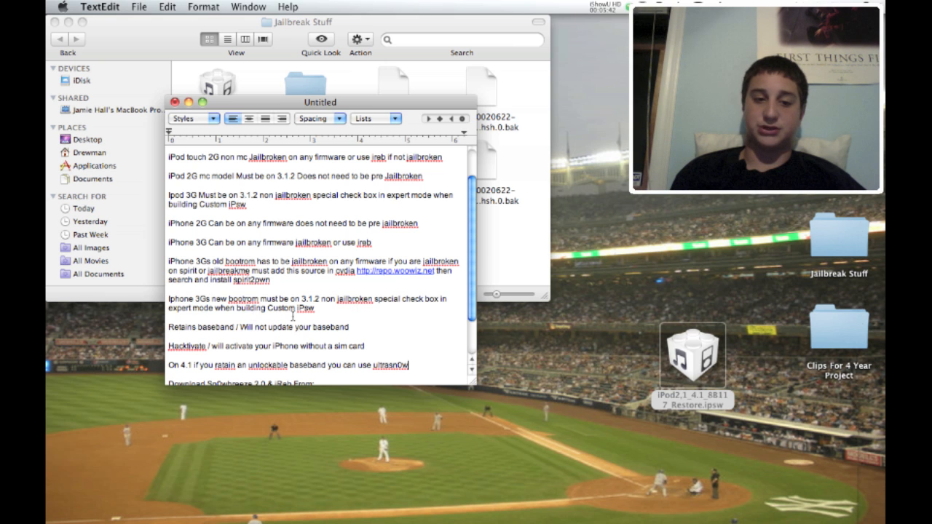
pyautogui.scroll(-2, 278, 314)
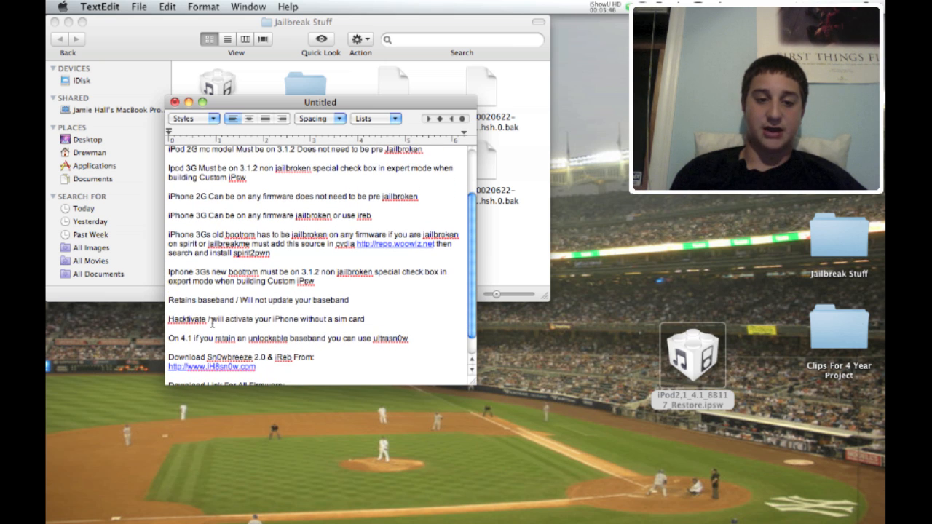
pyautogui.scroll(-3, 212, 322)
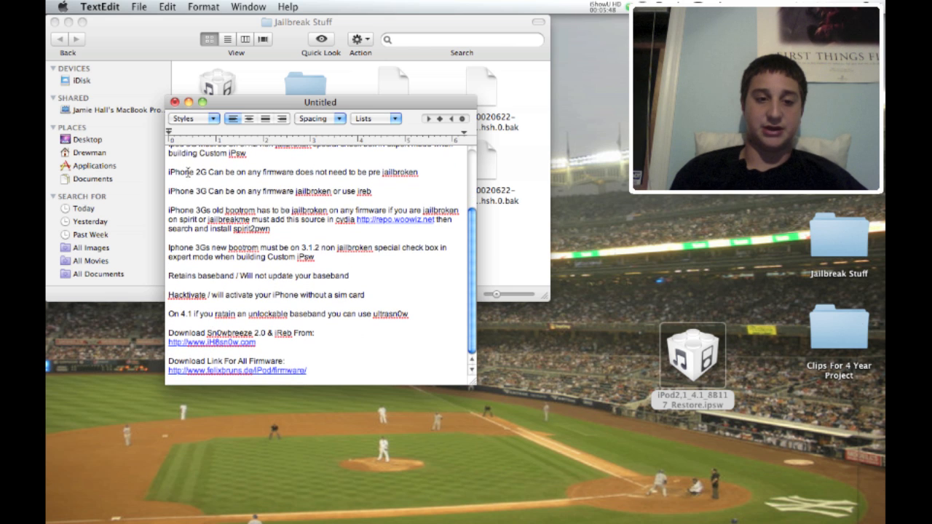
pyautogui.moveTo(348, 513)
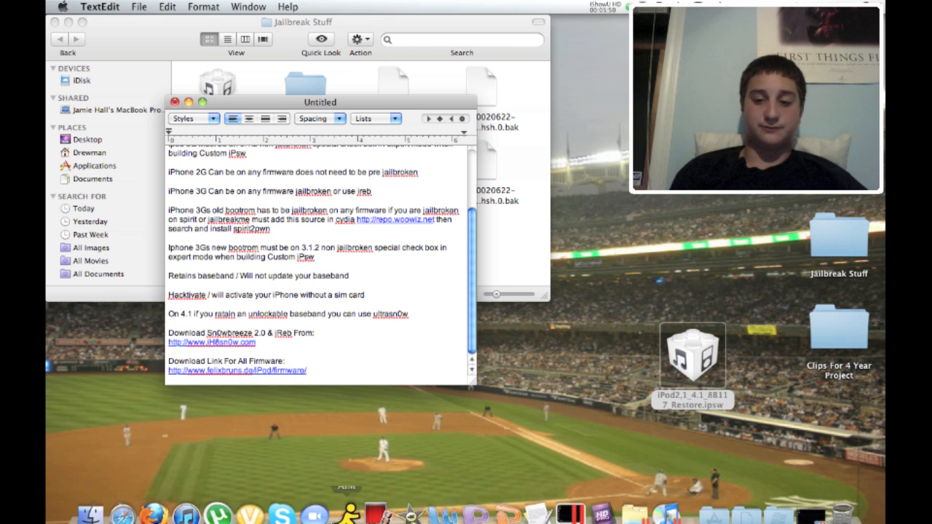
pyautogui.click(564, 501)
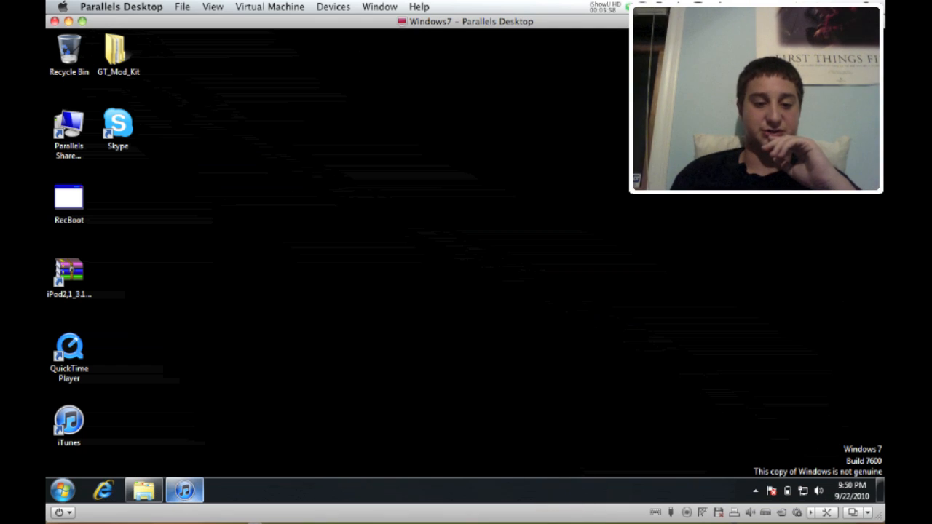
pyautogui.click(184, 490)
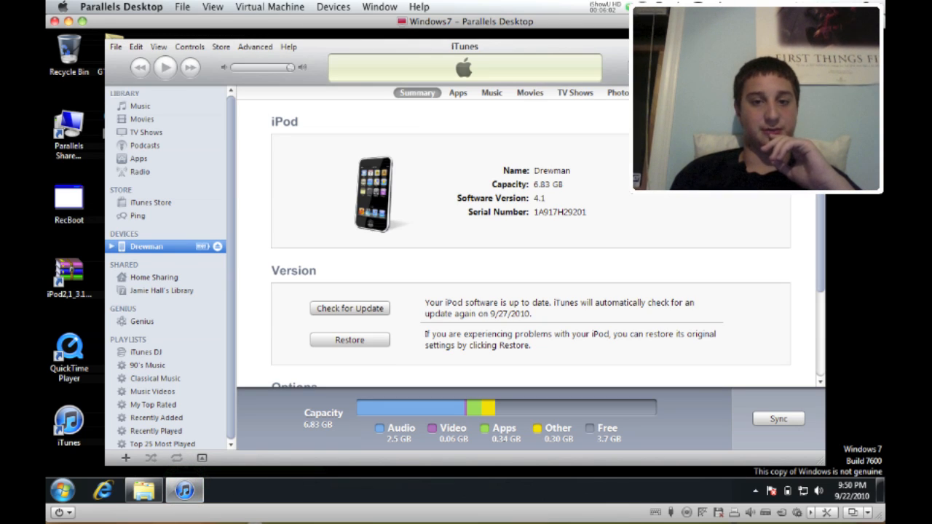
# Step: Close iTunes after checking version 4.1, hide the VM window and launch iREB V4.0
pyautogui.click(184, 491)
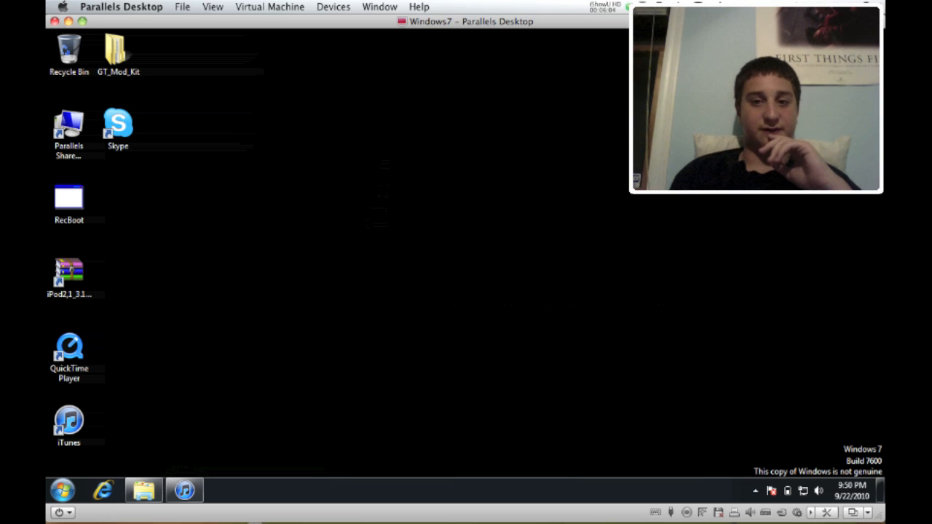
pyautogui.click(70, 21)
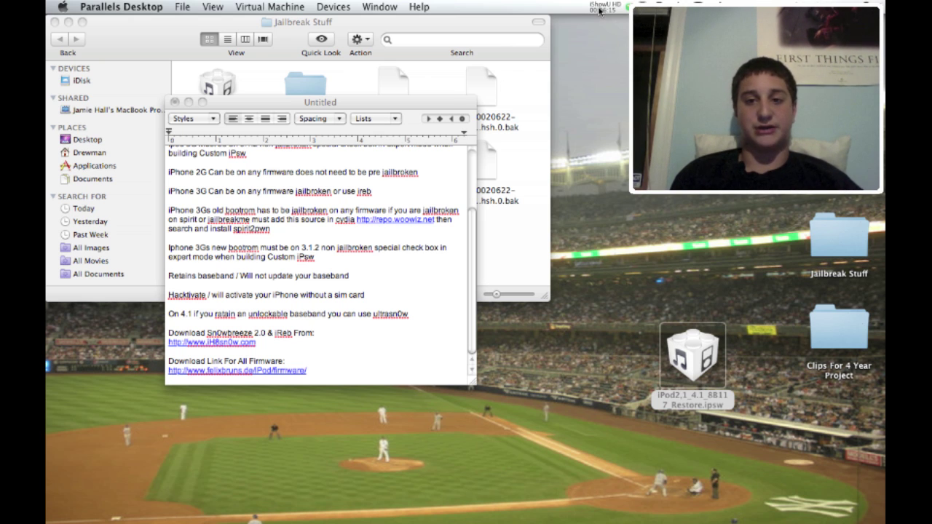
pyautogui.click(599, 11)
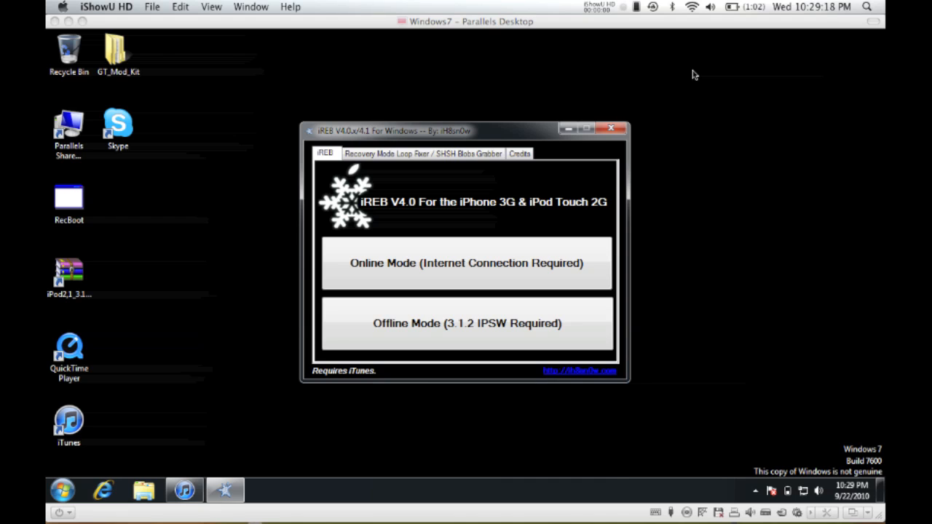
# Step: Bring iREB forward, start online mode and choose iPhone 3G to launch the DFU helper
pyautogui.click(405, 132)
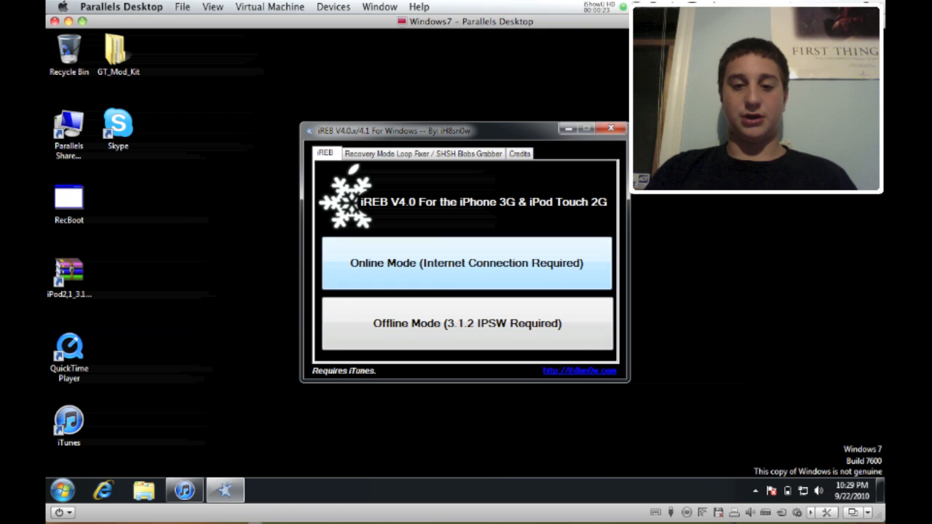
pyautogui.click(466, 270)
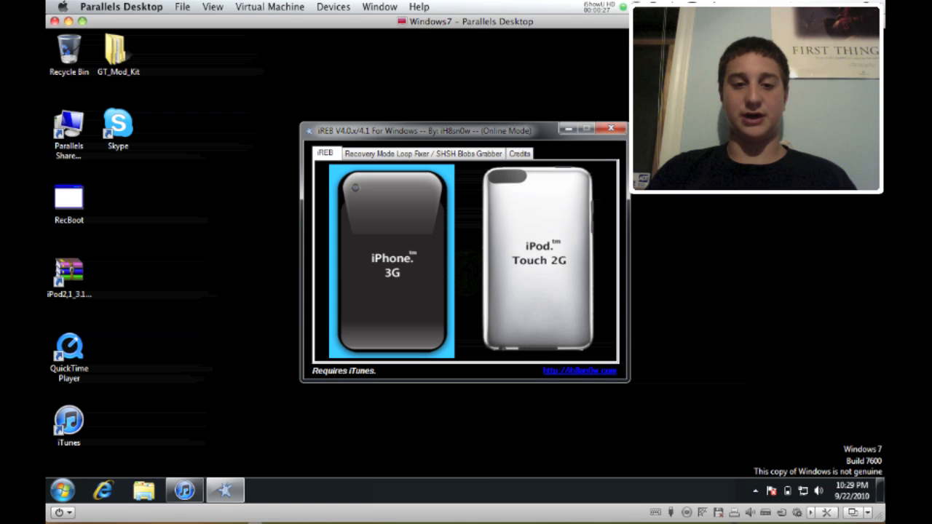
pyautogui.click(420, 257)
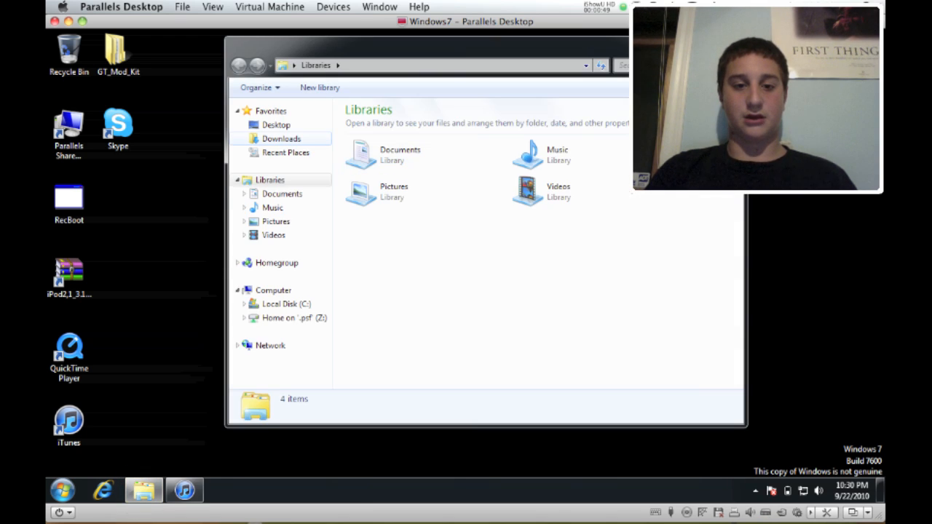
# Step: Browse Desktop > Drew > Desktop in Explorer and select the iREB-4.0.x-4.1 archive
pyautogui.click(276, 125)
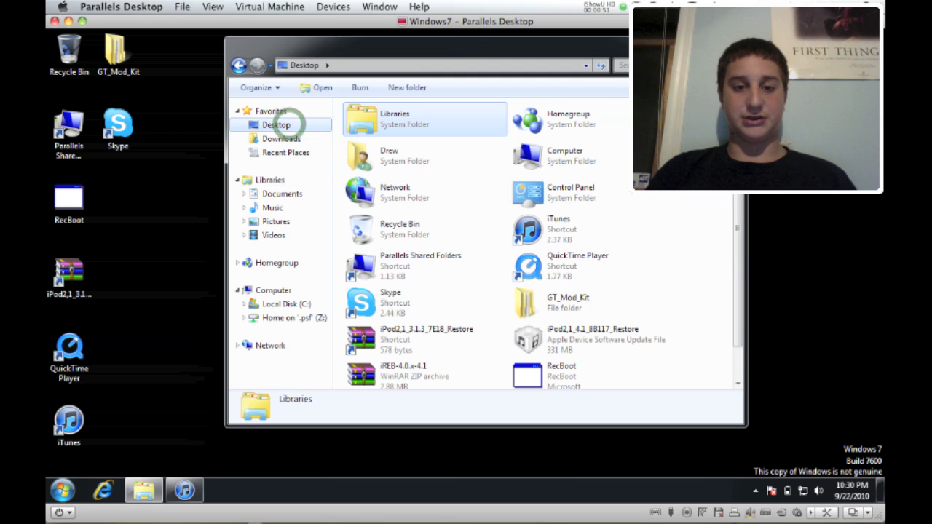
pyautogui.click(392, 153)
pyautogui.doubleClick(392, 151)
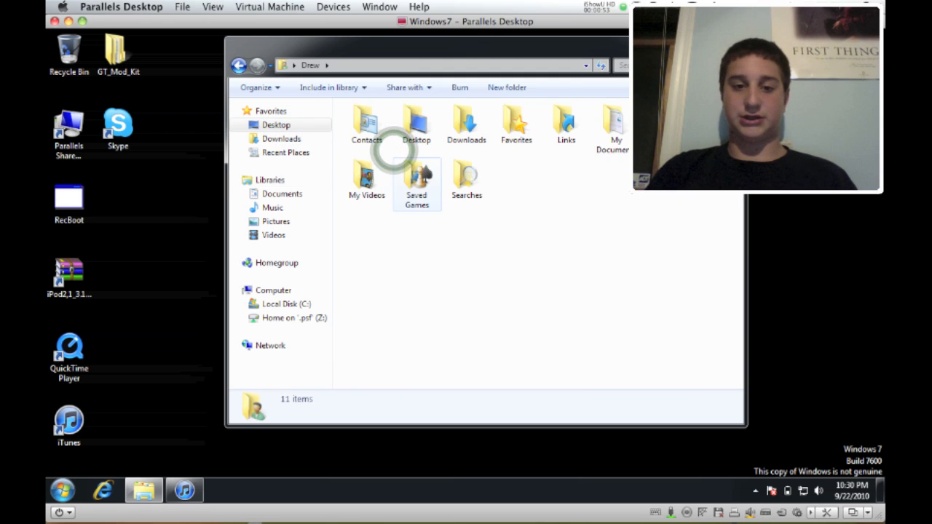
pyautogui.doubleClick(416, 127)
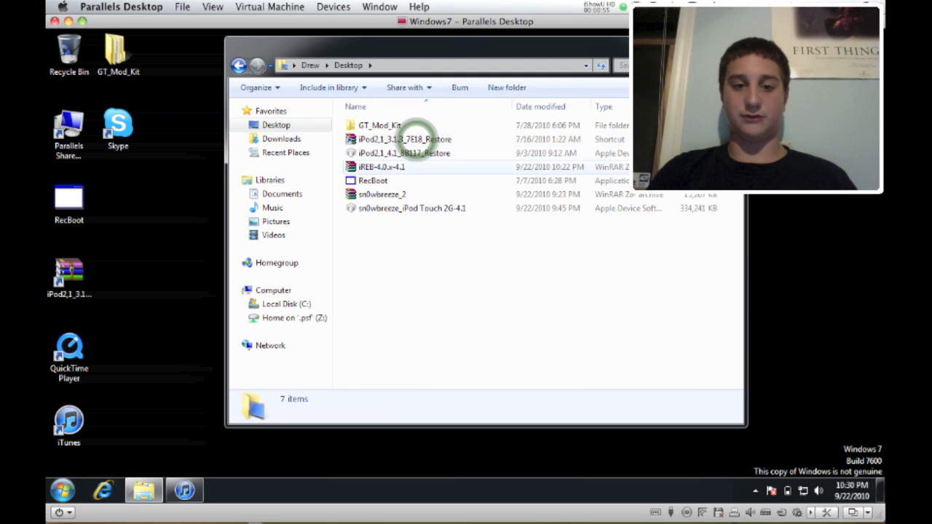
pyautogui.click(405, 168)
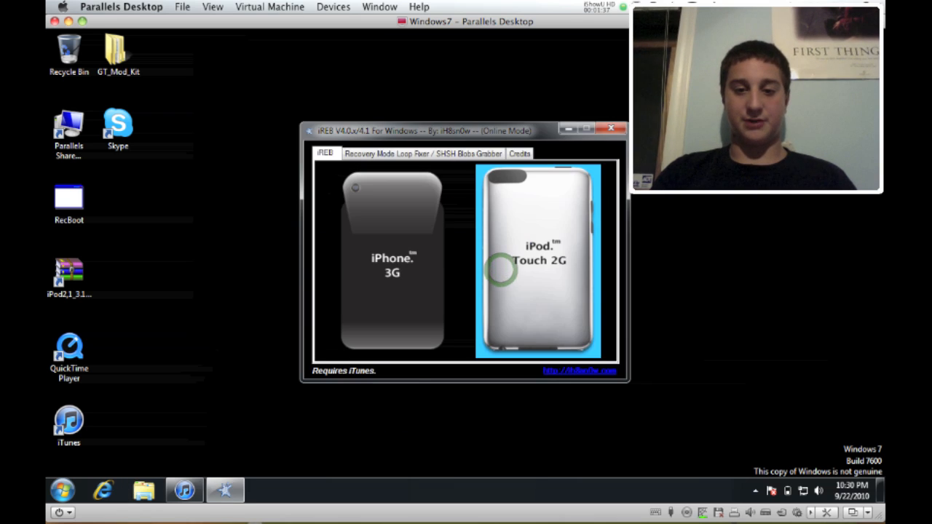
# Step: Run the DFU helper for iPod Touch 2G, then close iREB and the Libraries window
pyautogui.click(503, 269)
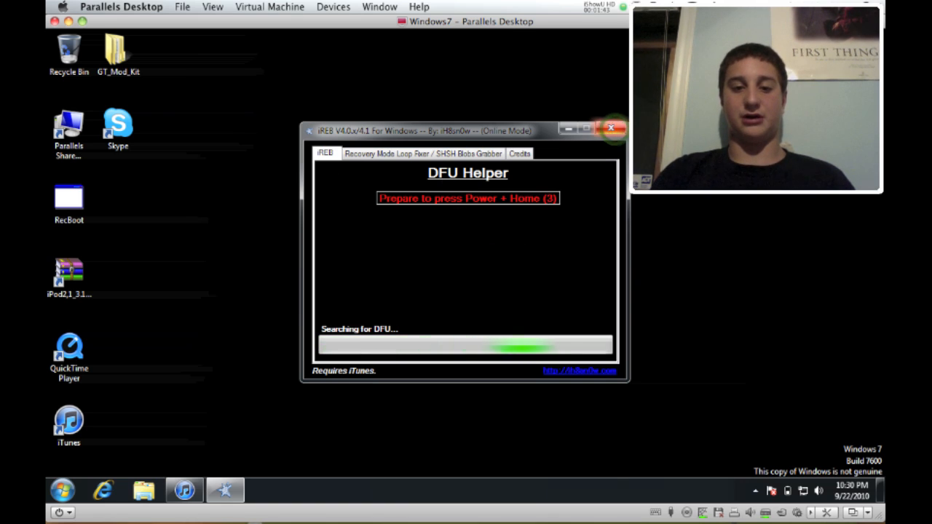
pyautogui.click(612, 130)
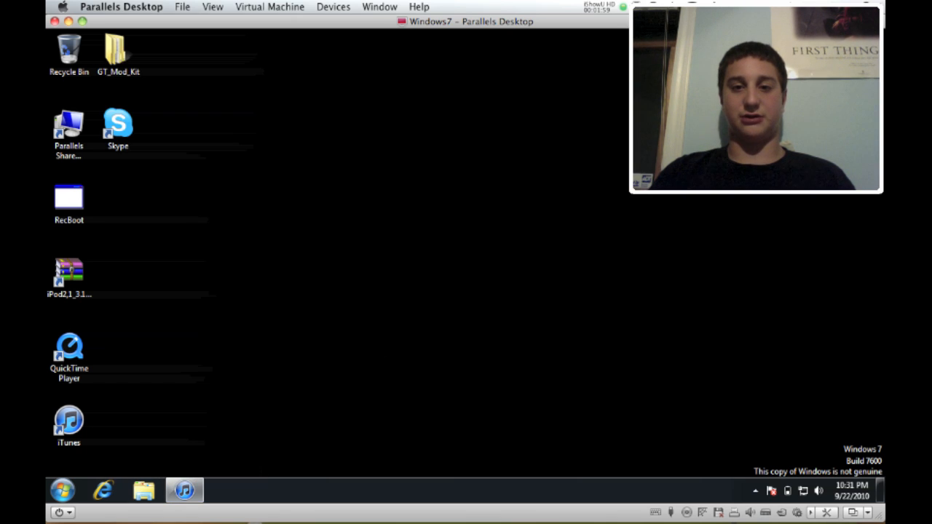
pyautogui.click(598, 9)
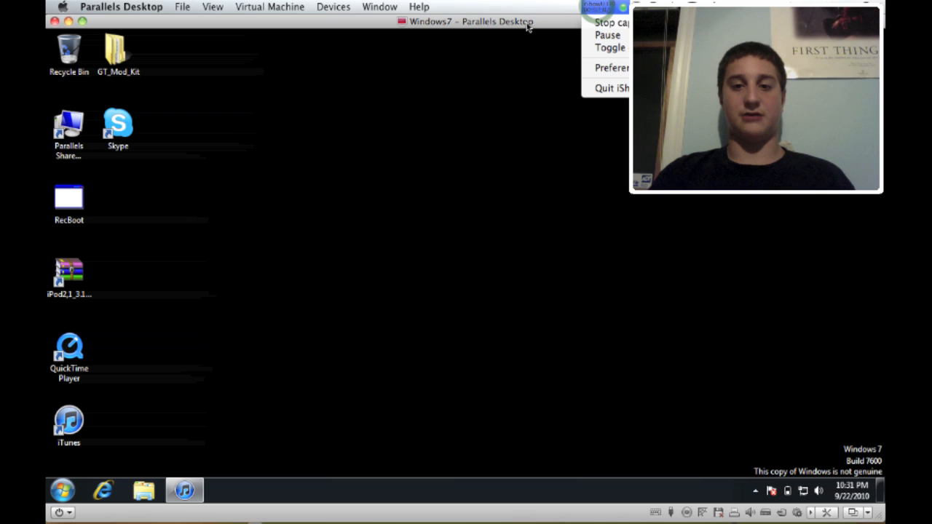